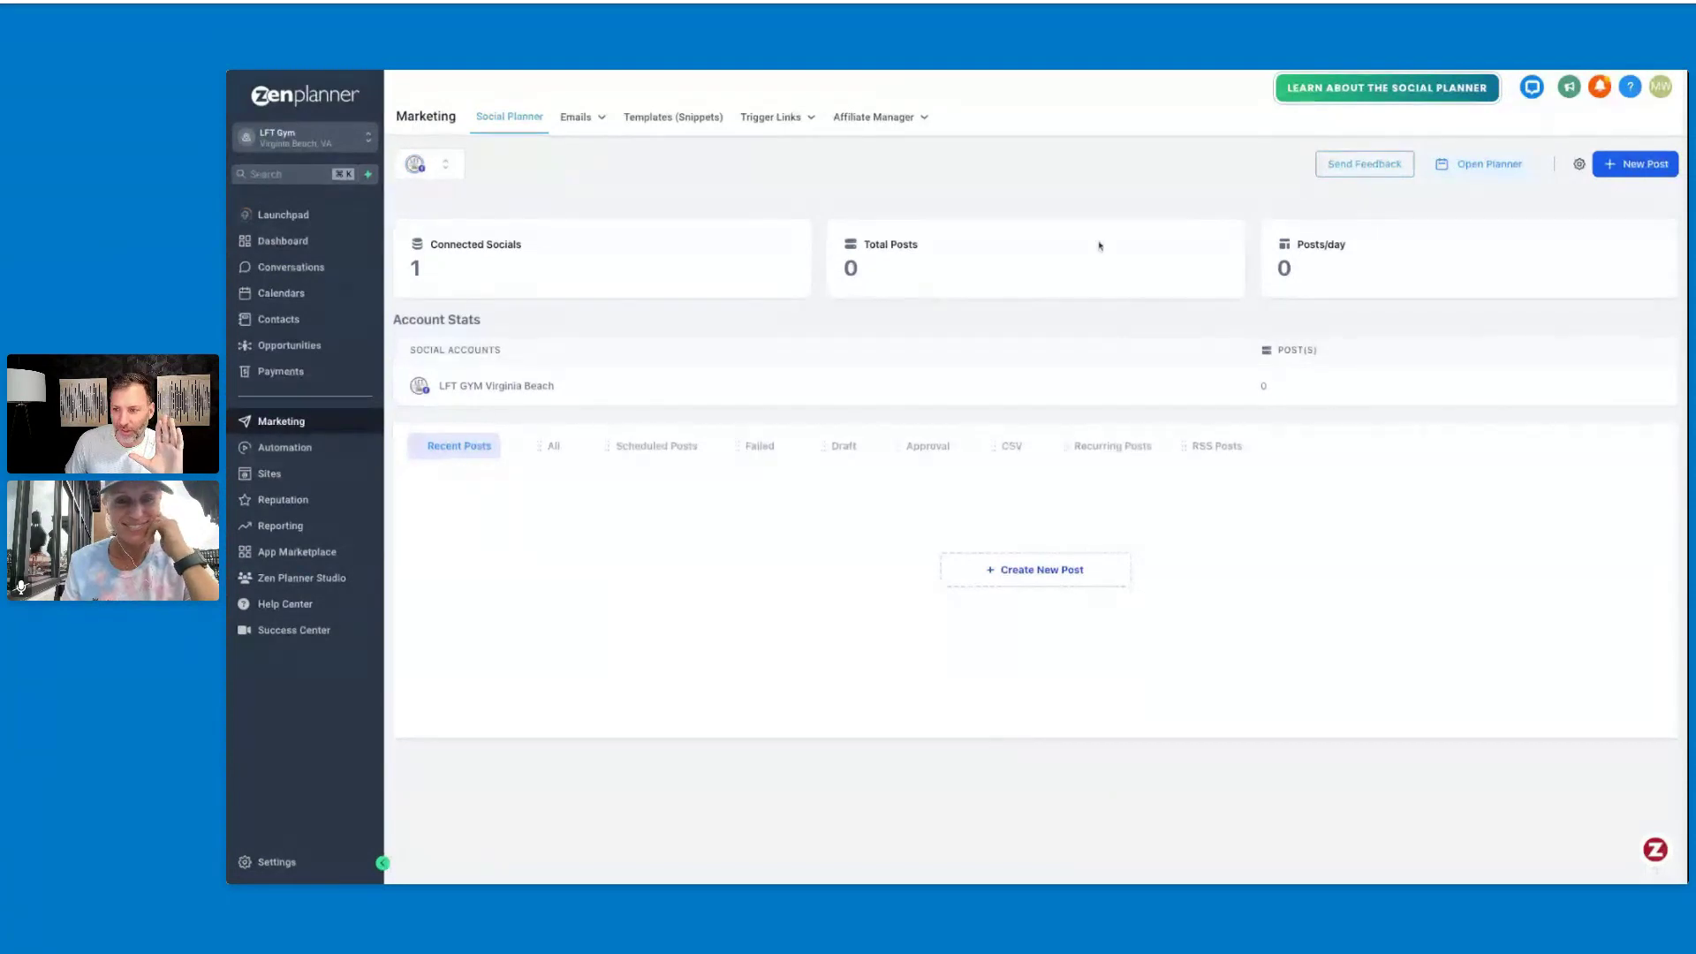
Step: Create a new social post and select the LFT GYM Virginia Beach account as its destination
left_click(1635, 163)
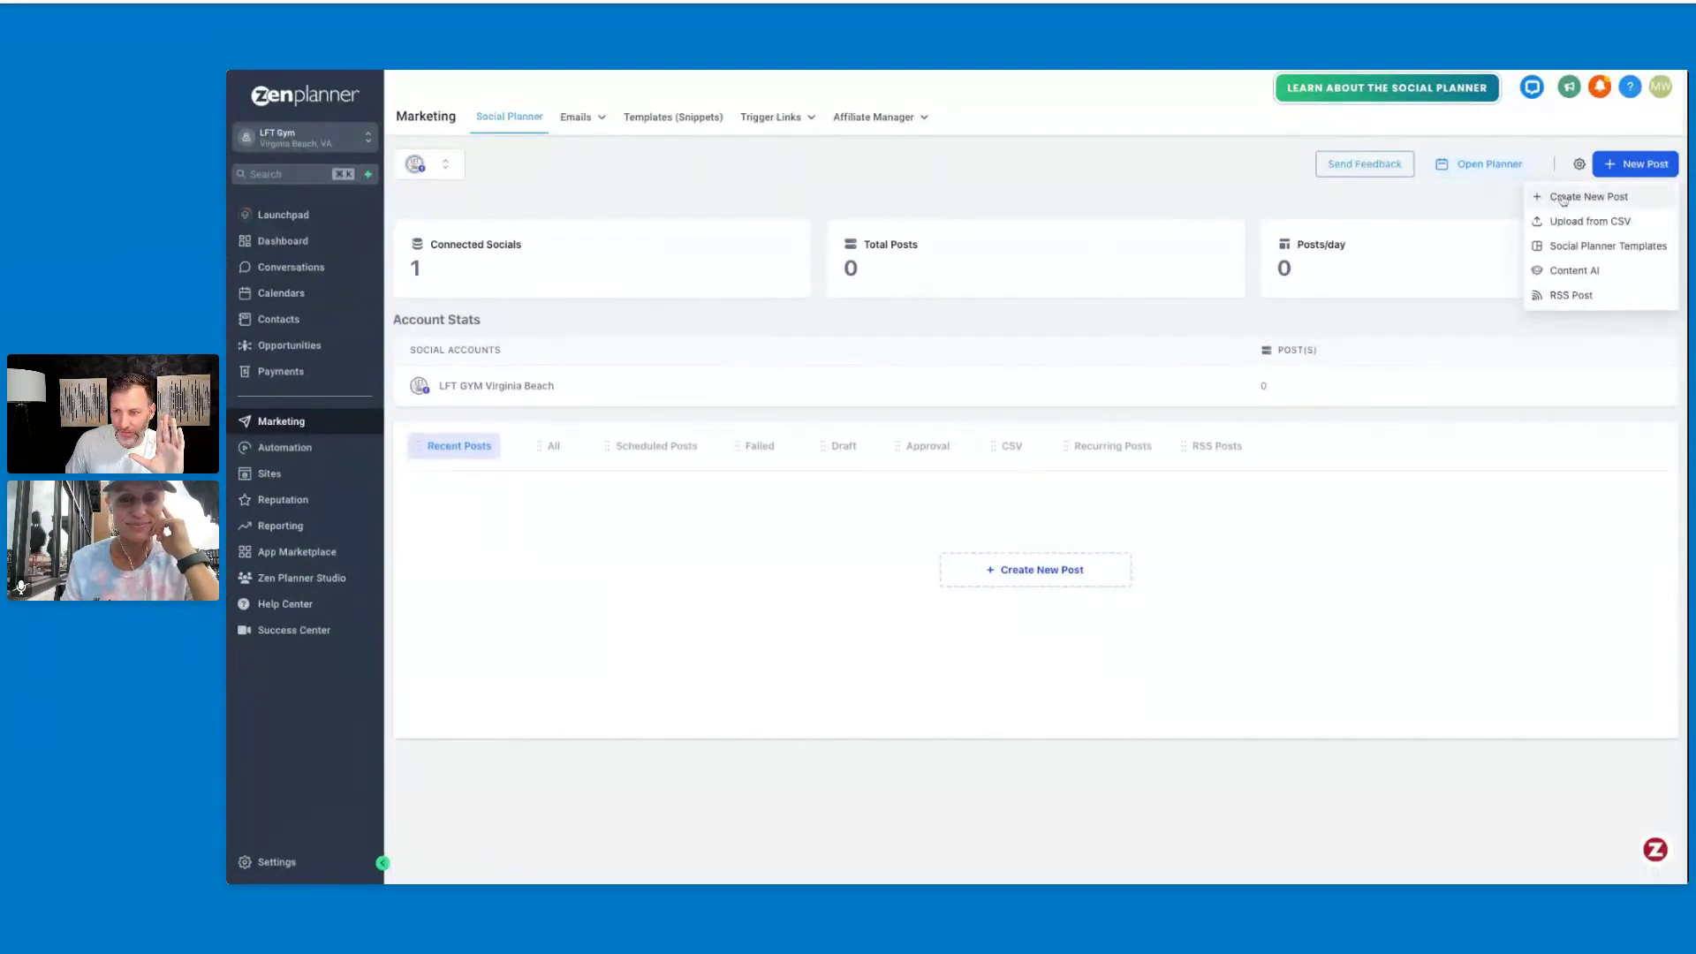
left_click(1563, 197)
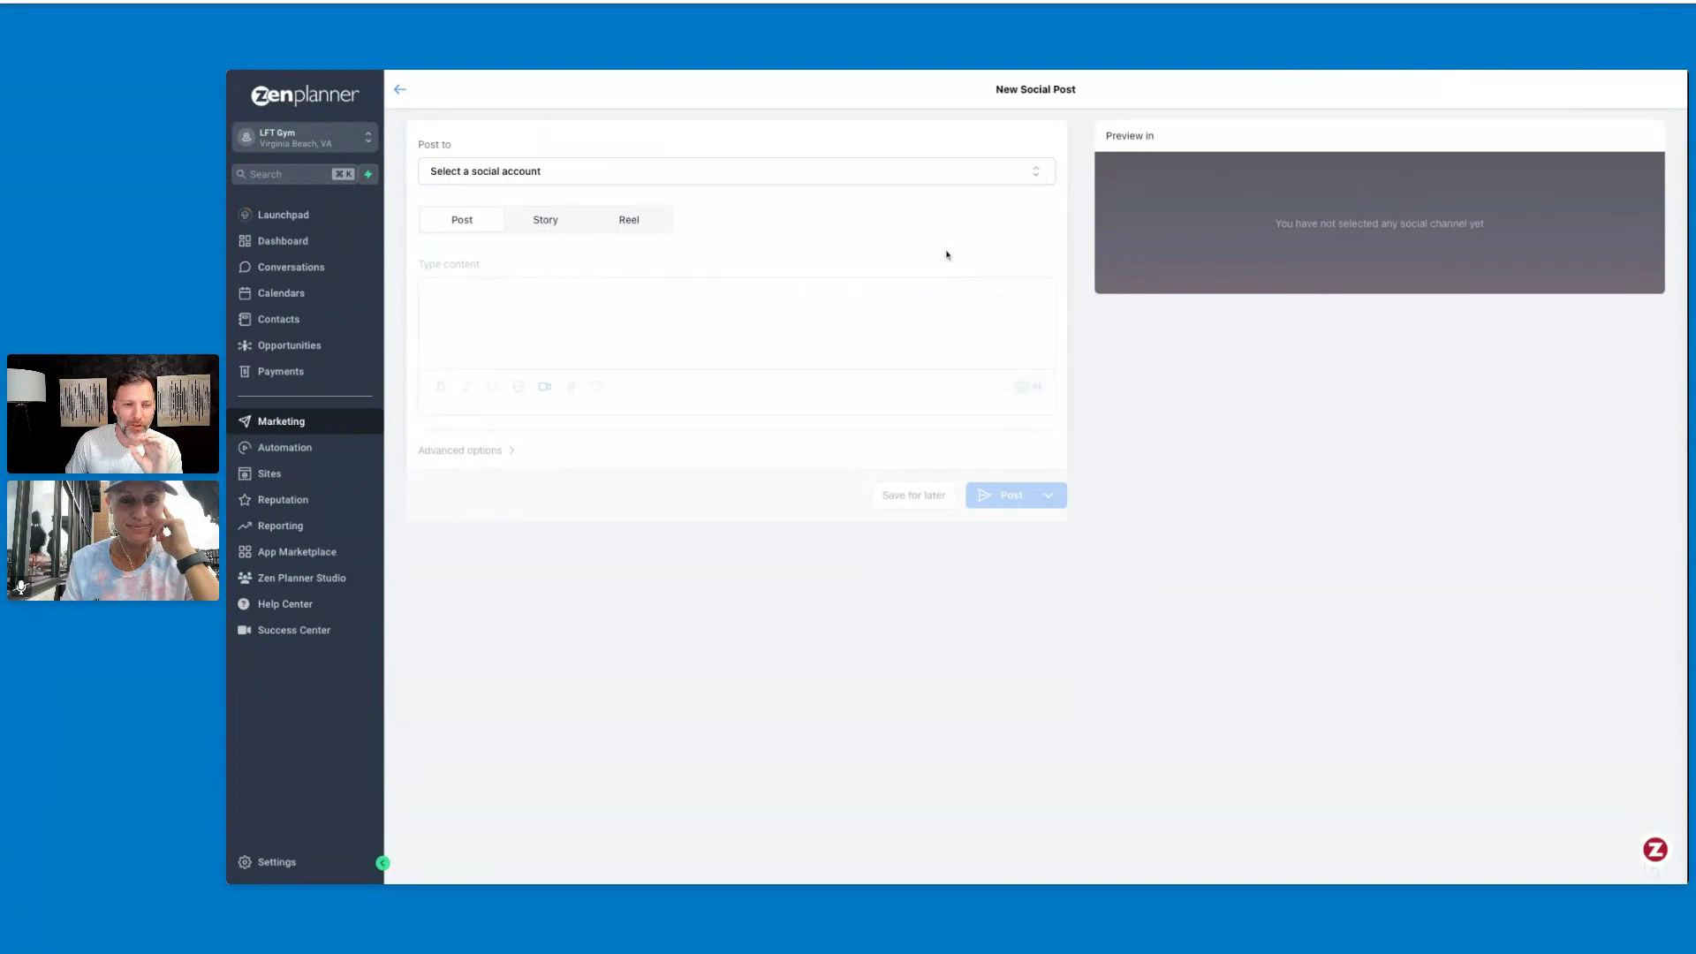
left_click(699, 171)
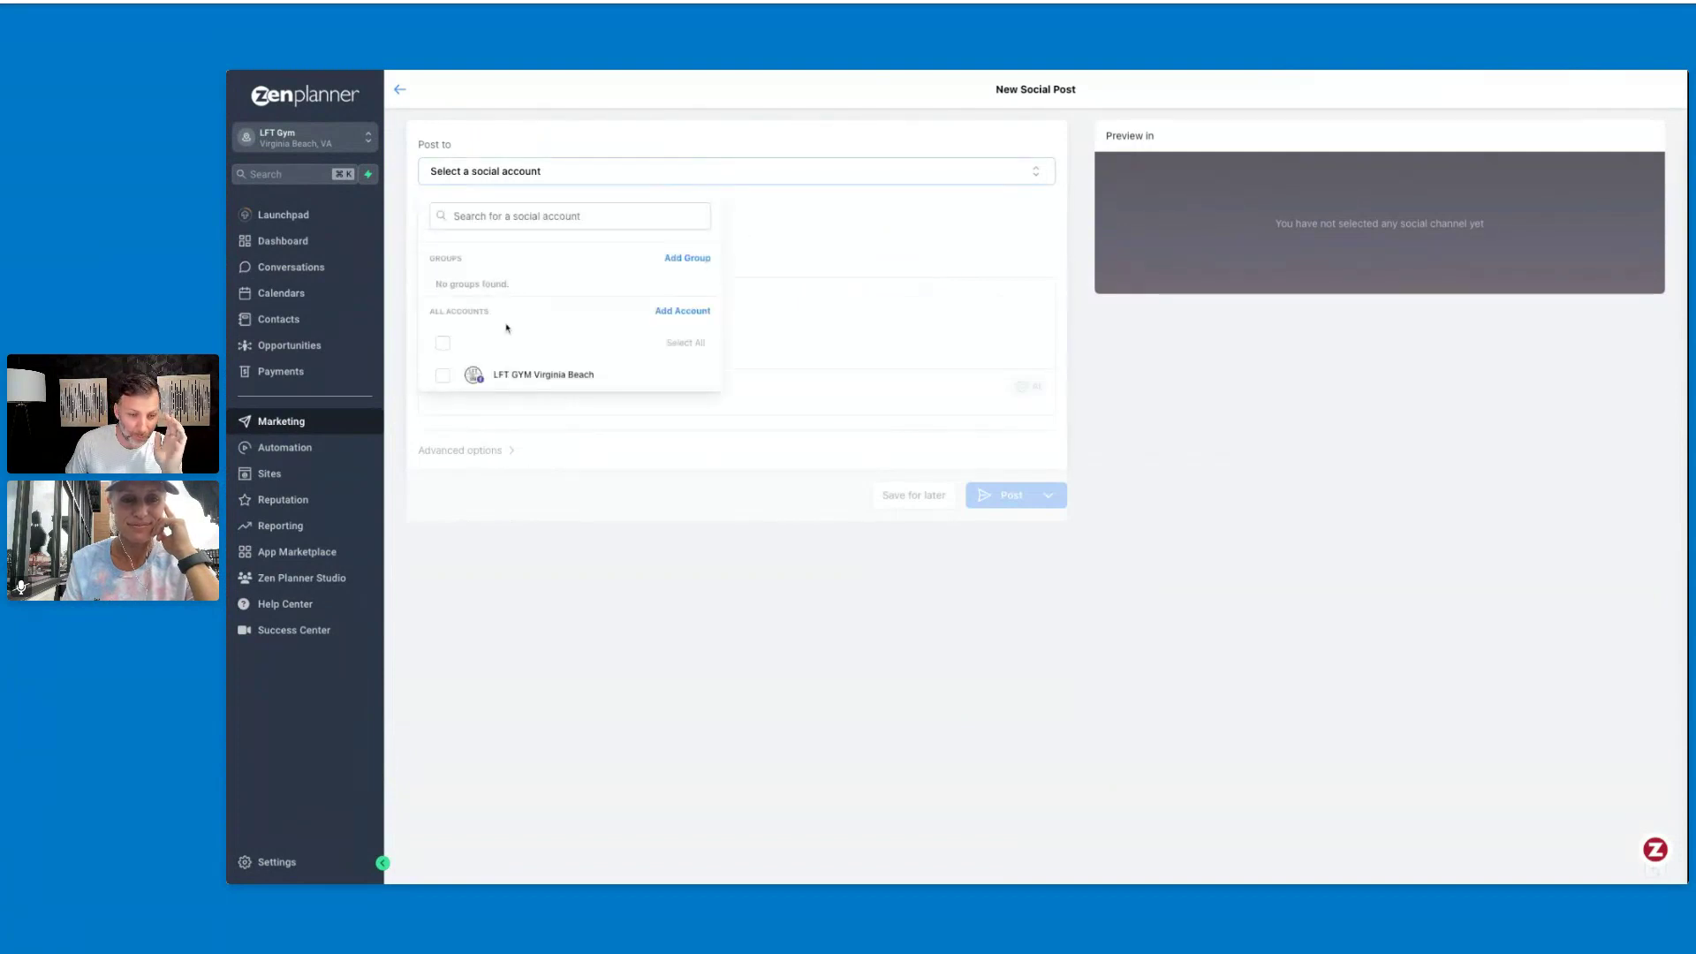
left_click(442, 376)
left_click(792, 329)
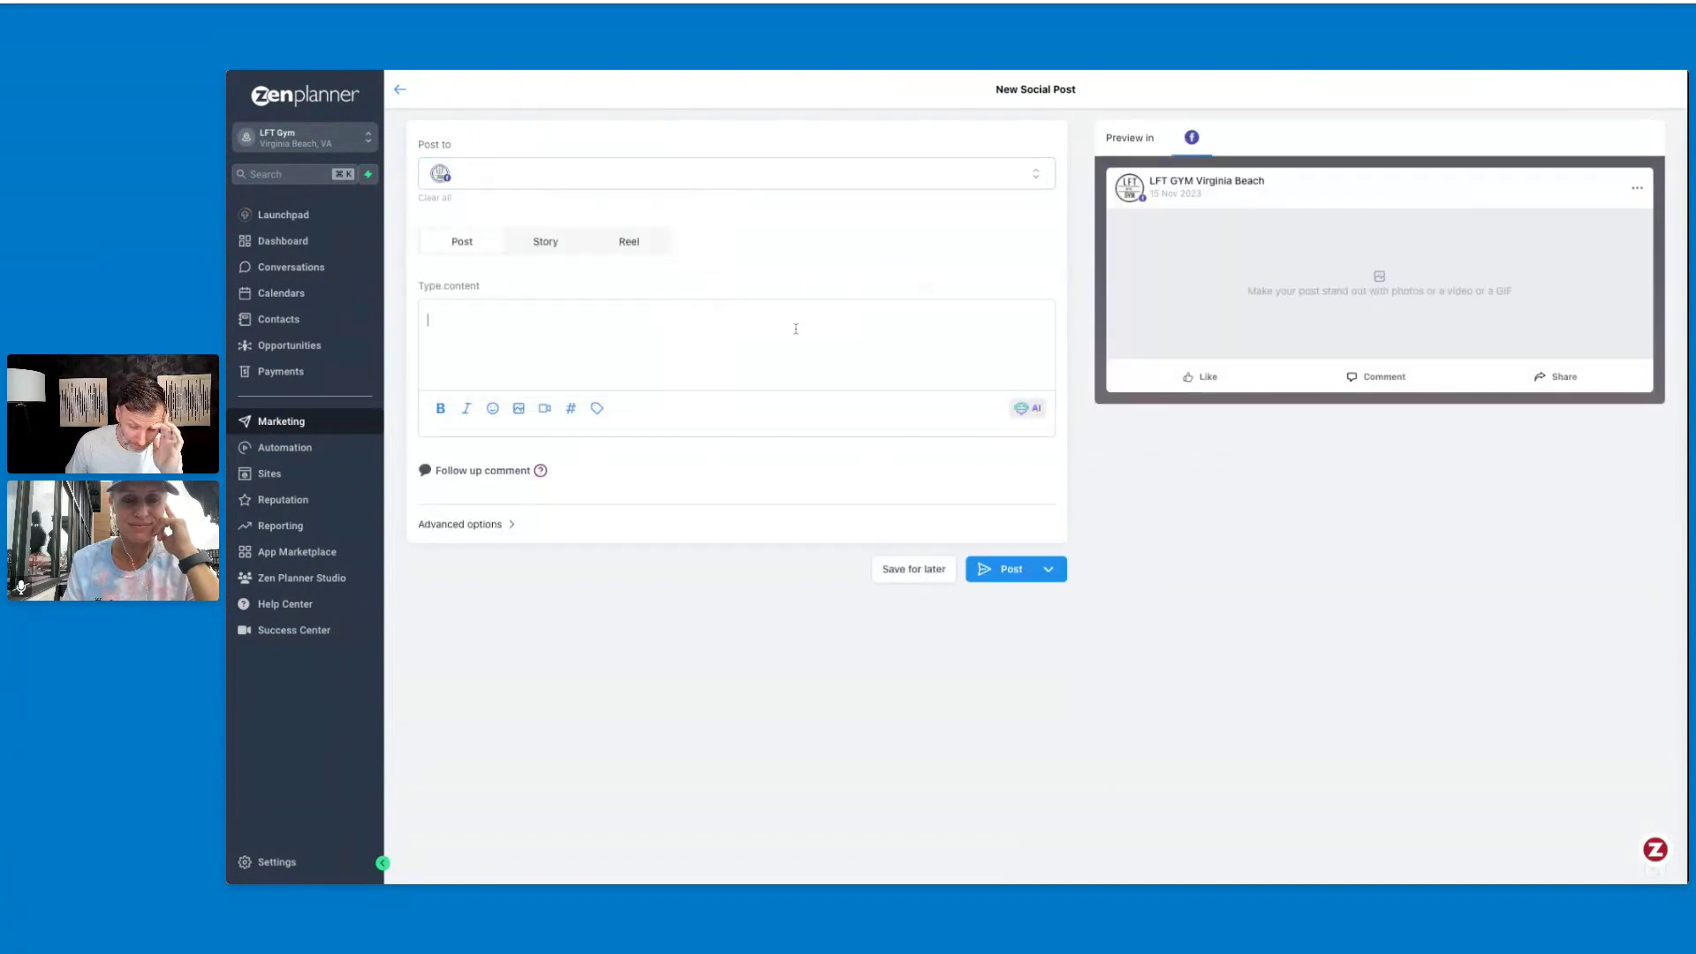
Step: Write the post content "Get excited about our new challenge coming up after Thanksgiving!"
left_click(803, 327)
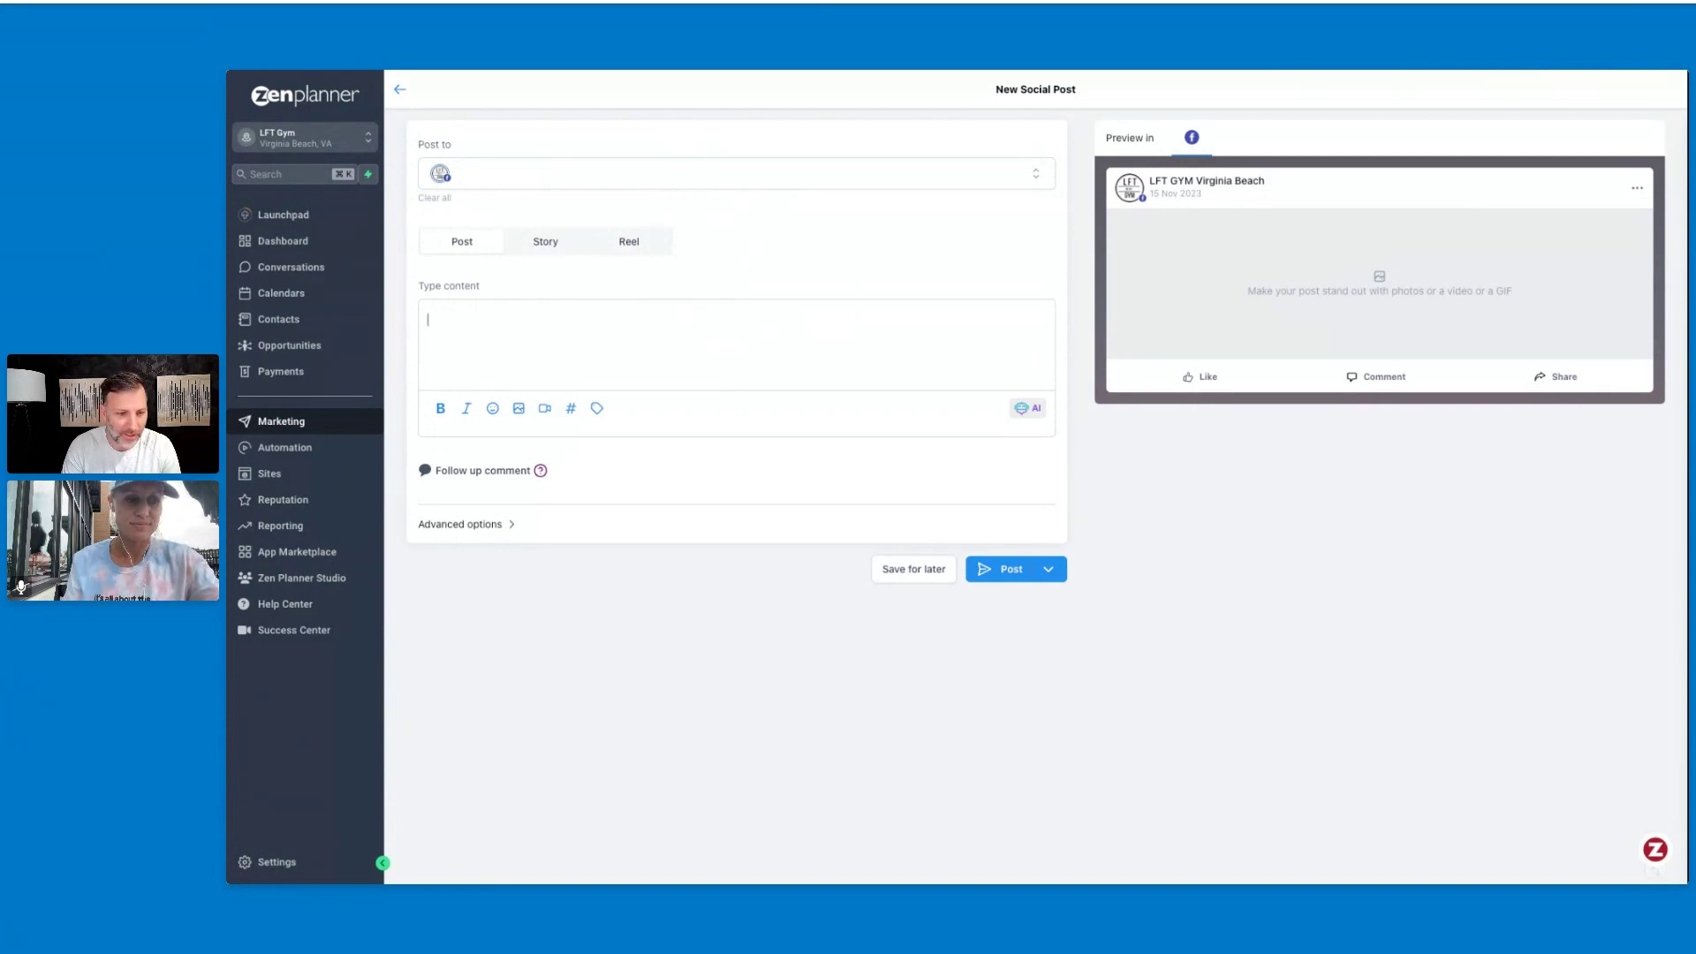
type("Get excit")
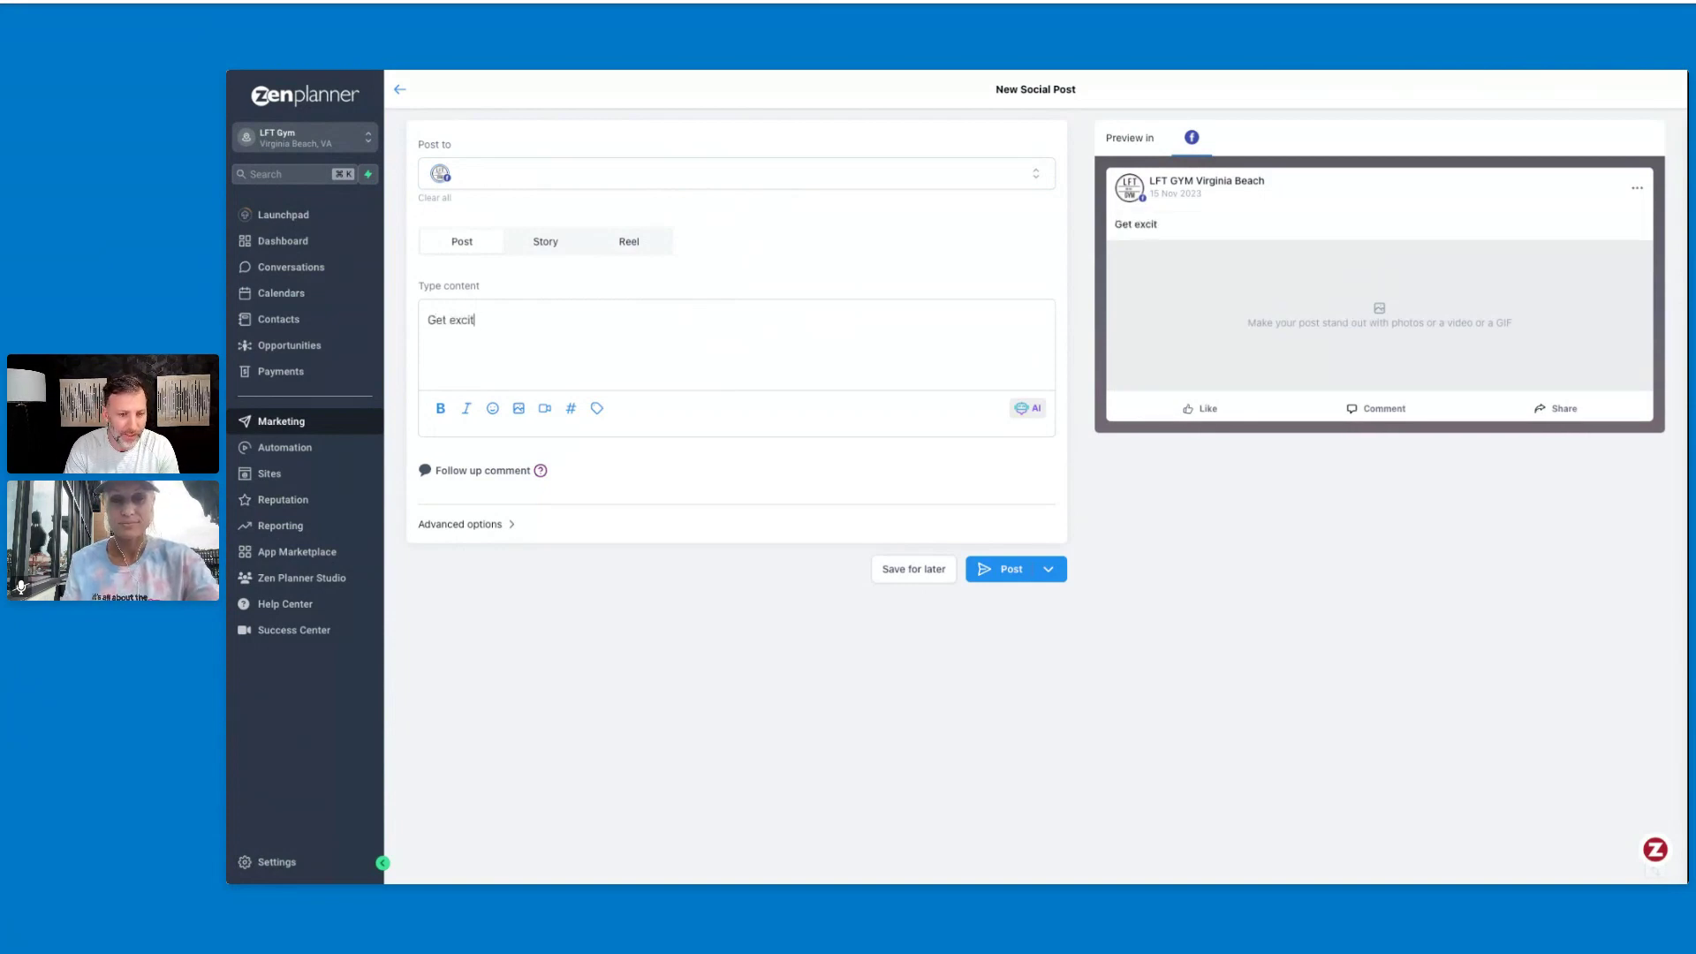
type("ed about our new chall")
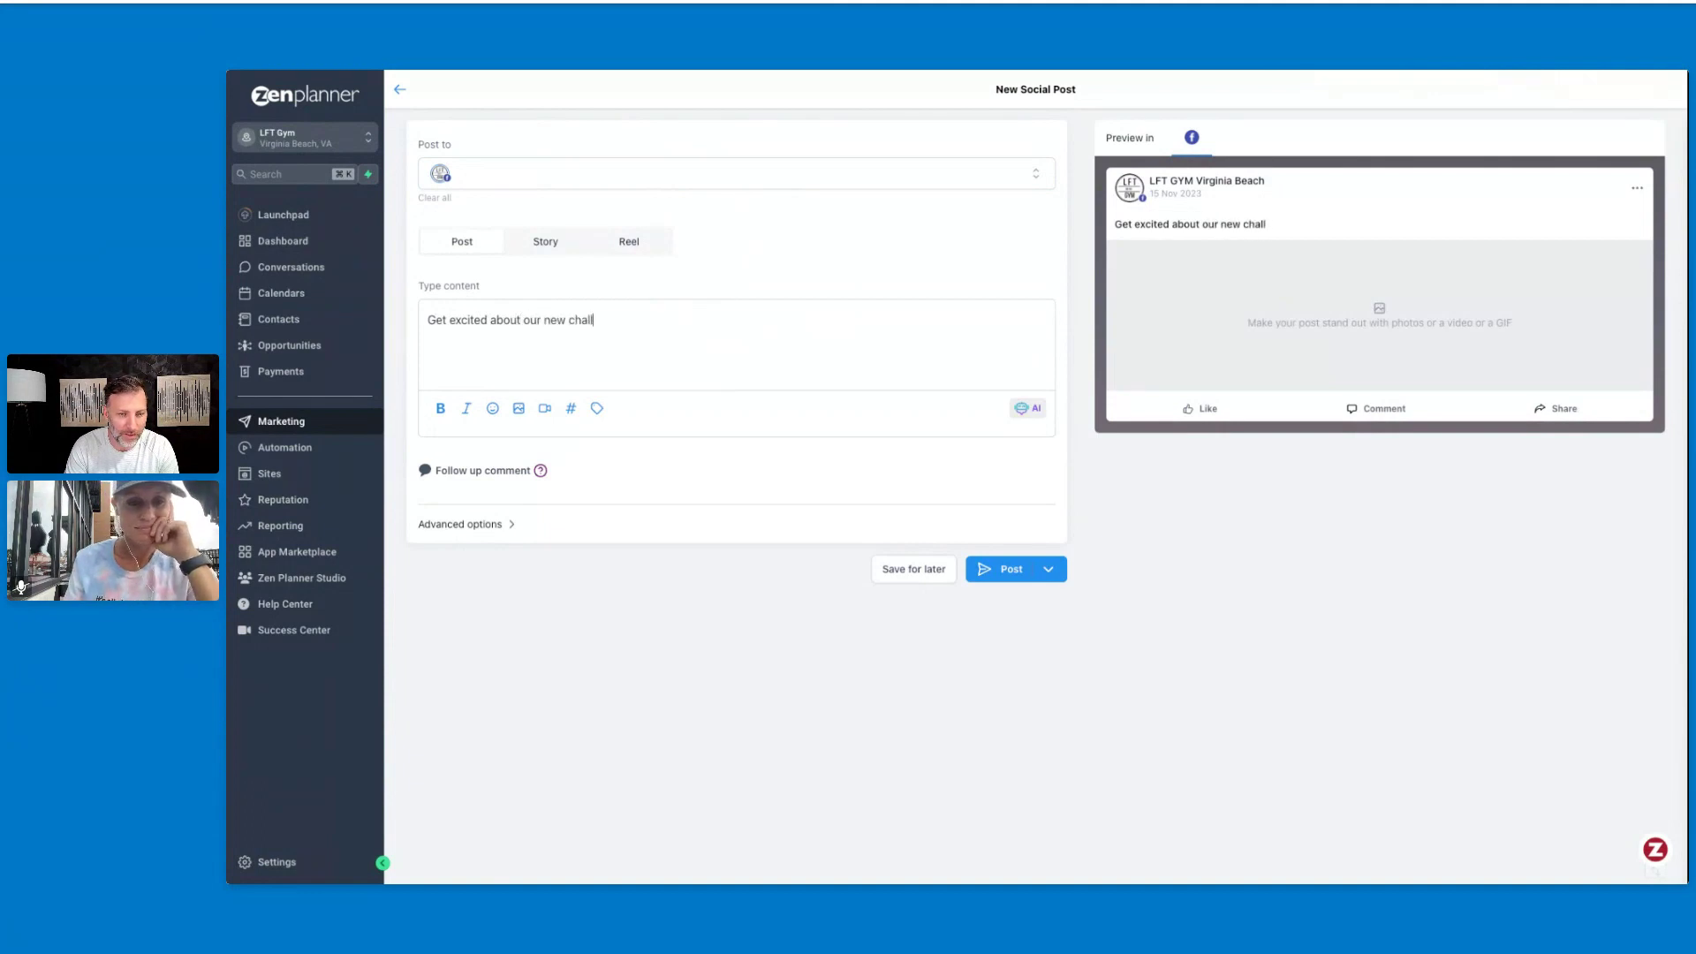
type("enge comijn")
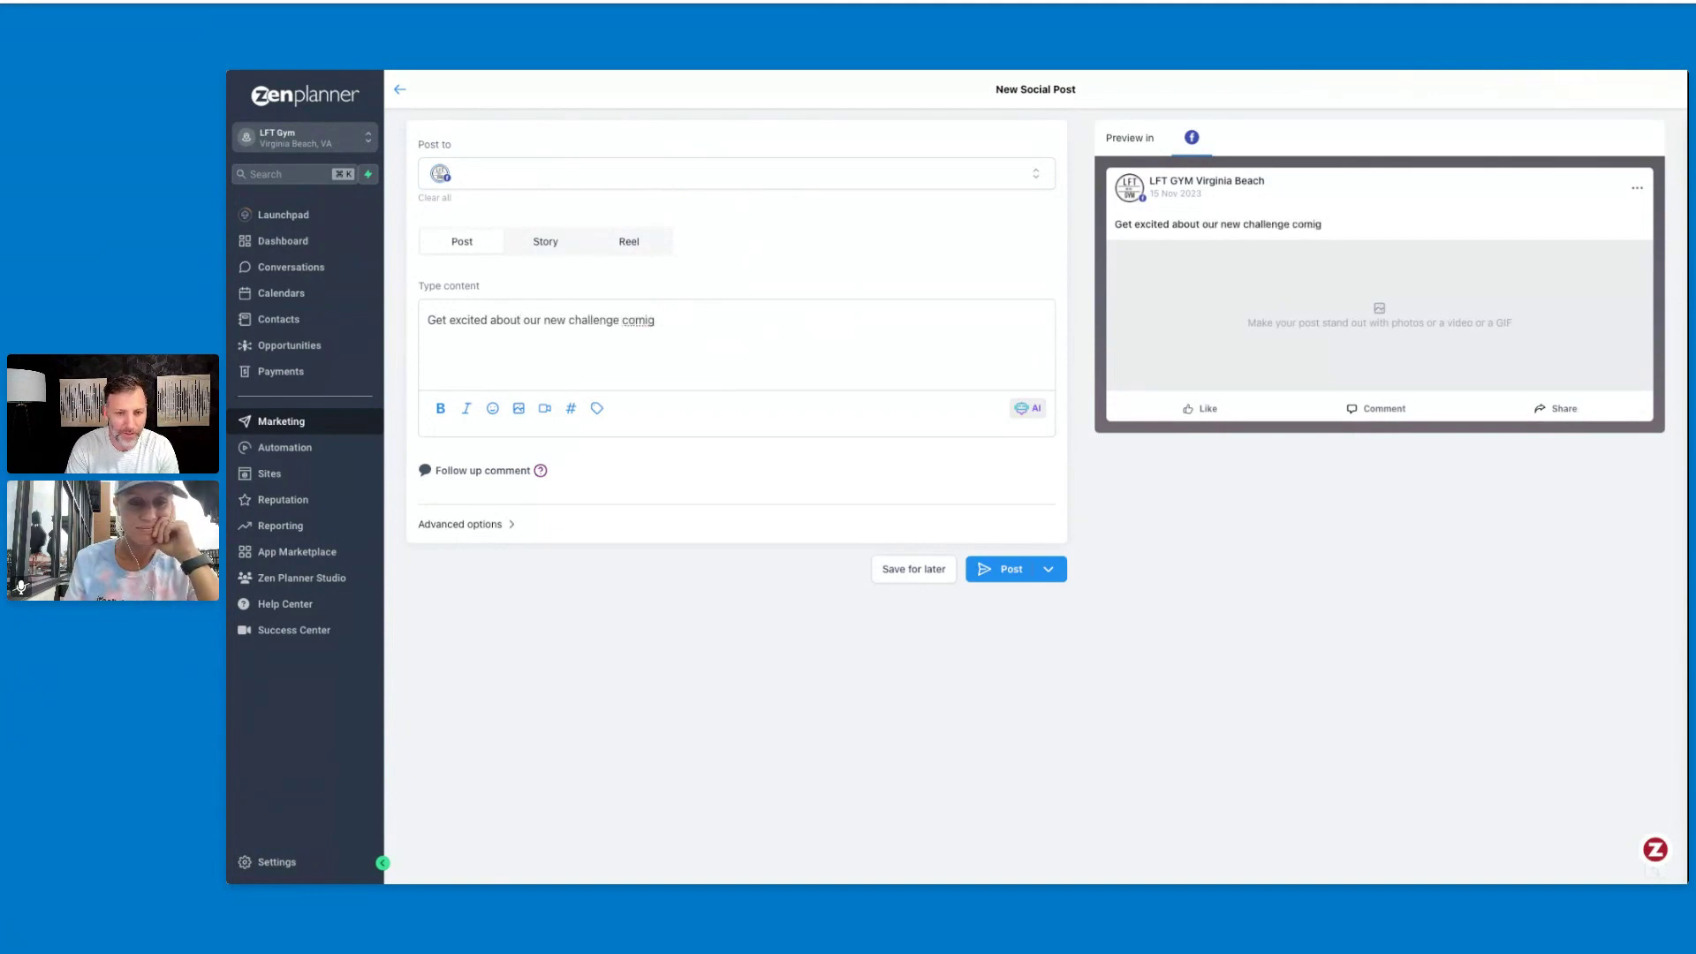
key("BackSpace")
key("BackSpace")
type("ng up af")
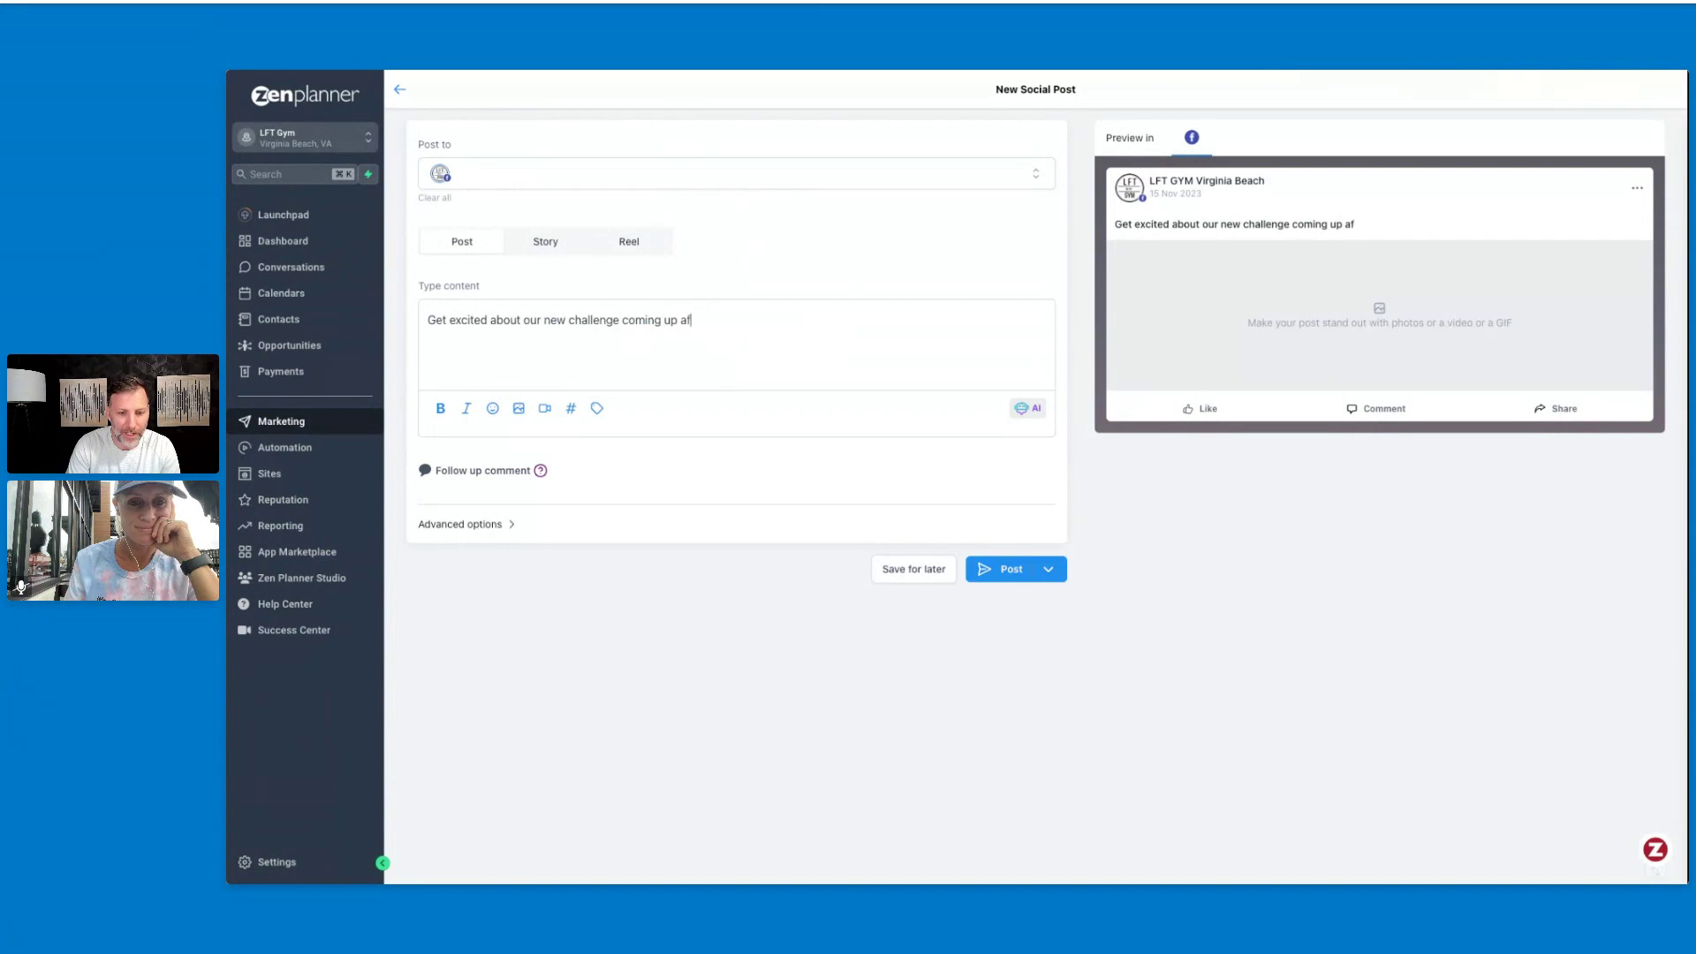
type("ter Thanksgiving!")
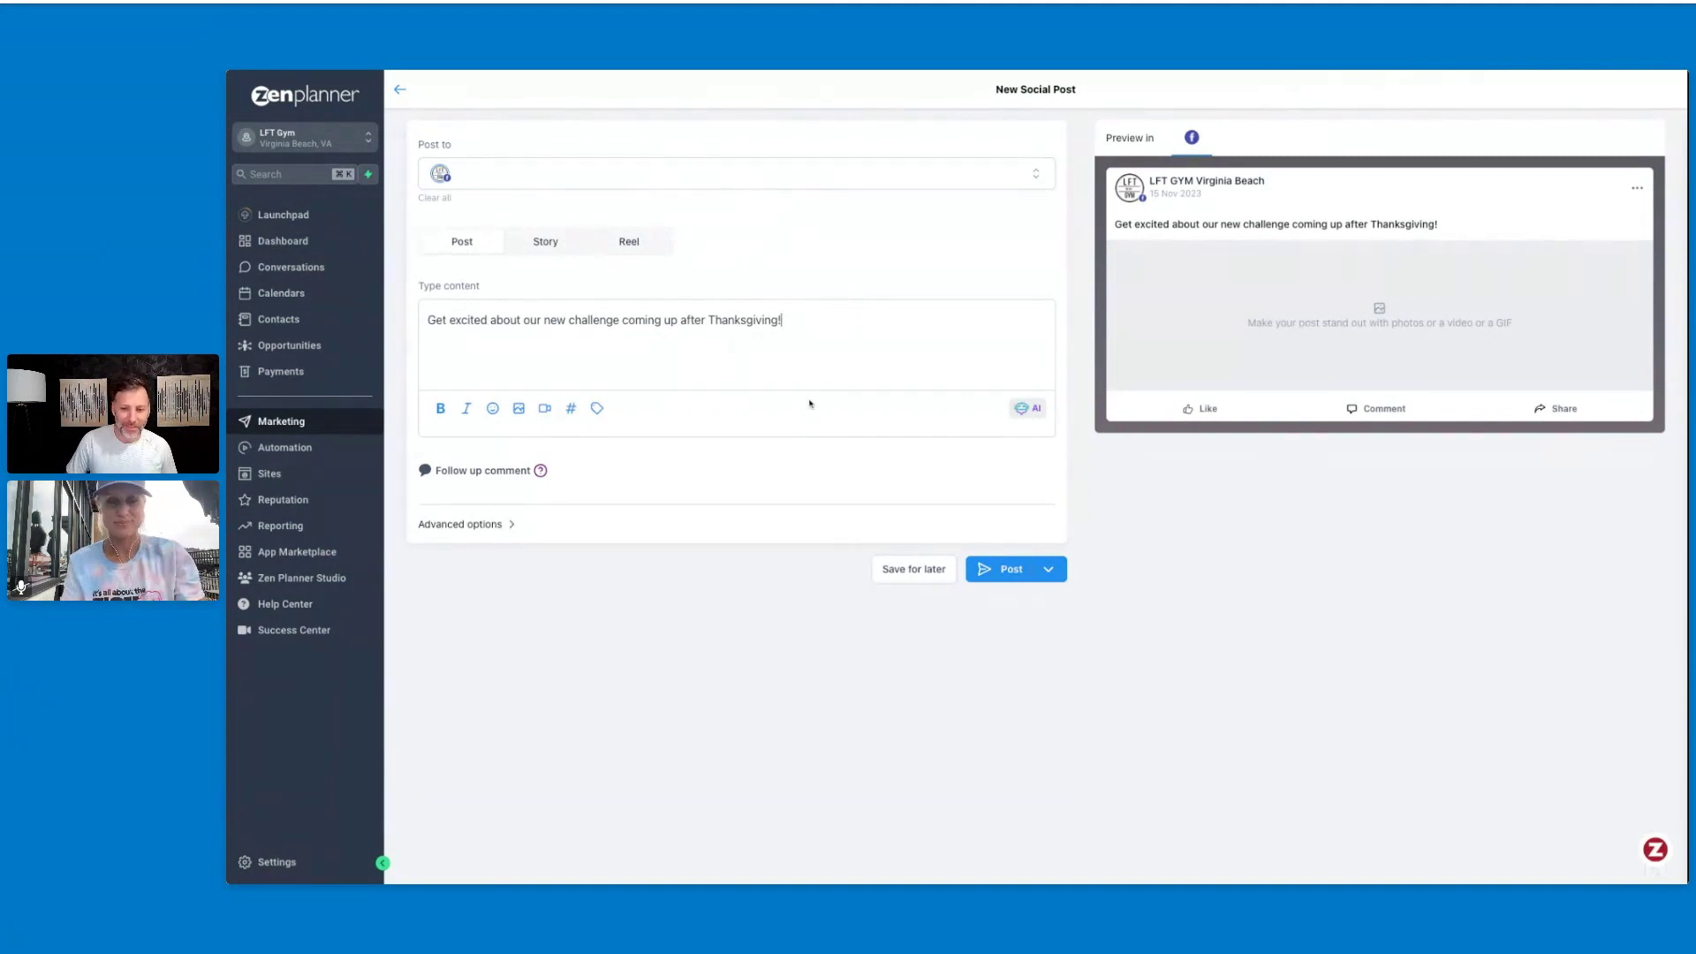
Step: Start AI content generation with the title "Christmas Challenge" and the description "Challegne between thanksgiving and christmas..5k potluck, wine & wod."
left_click(1031, 410)
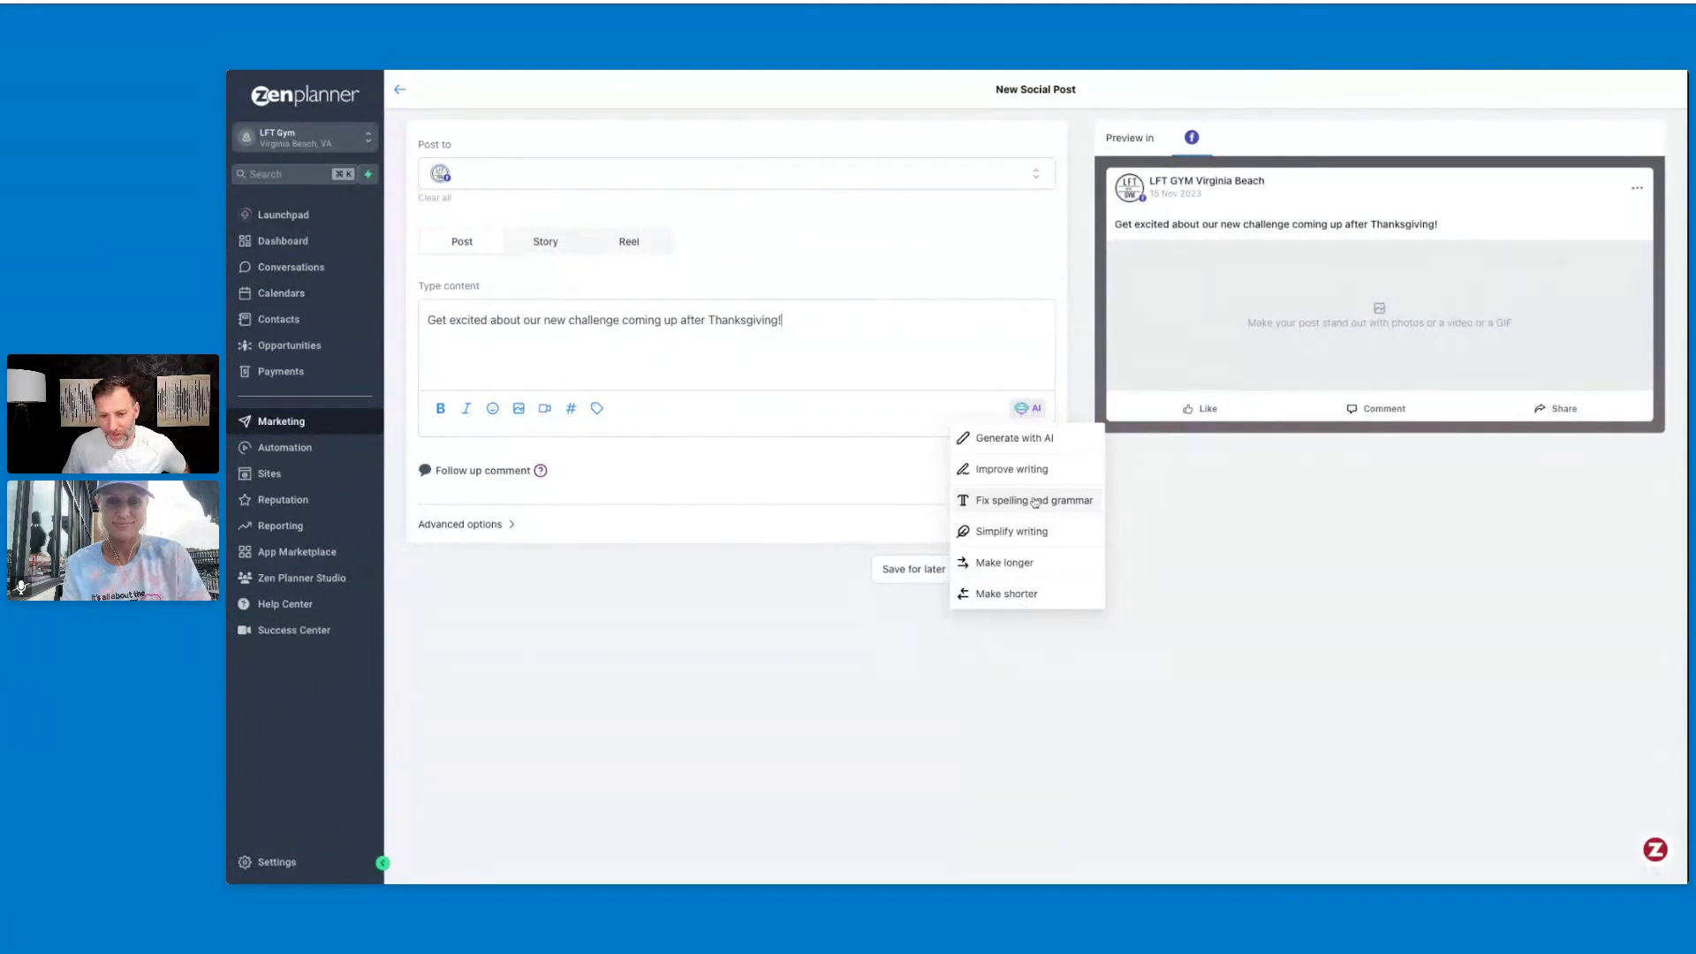
left_click(1014, 438)
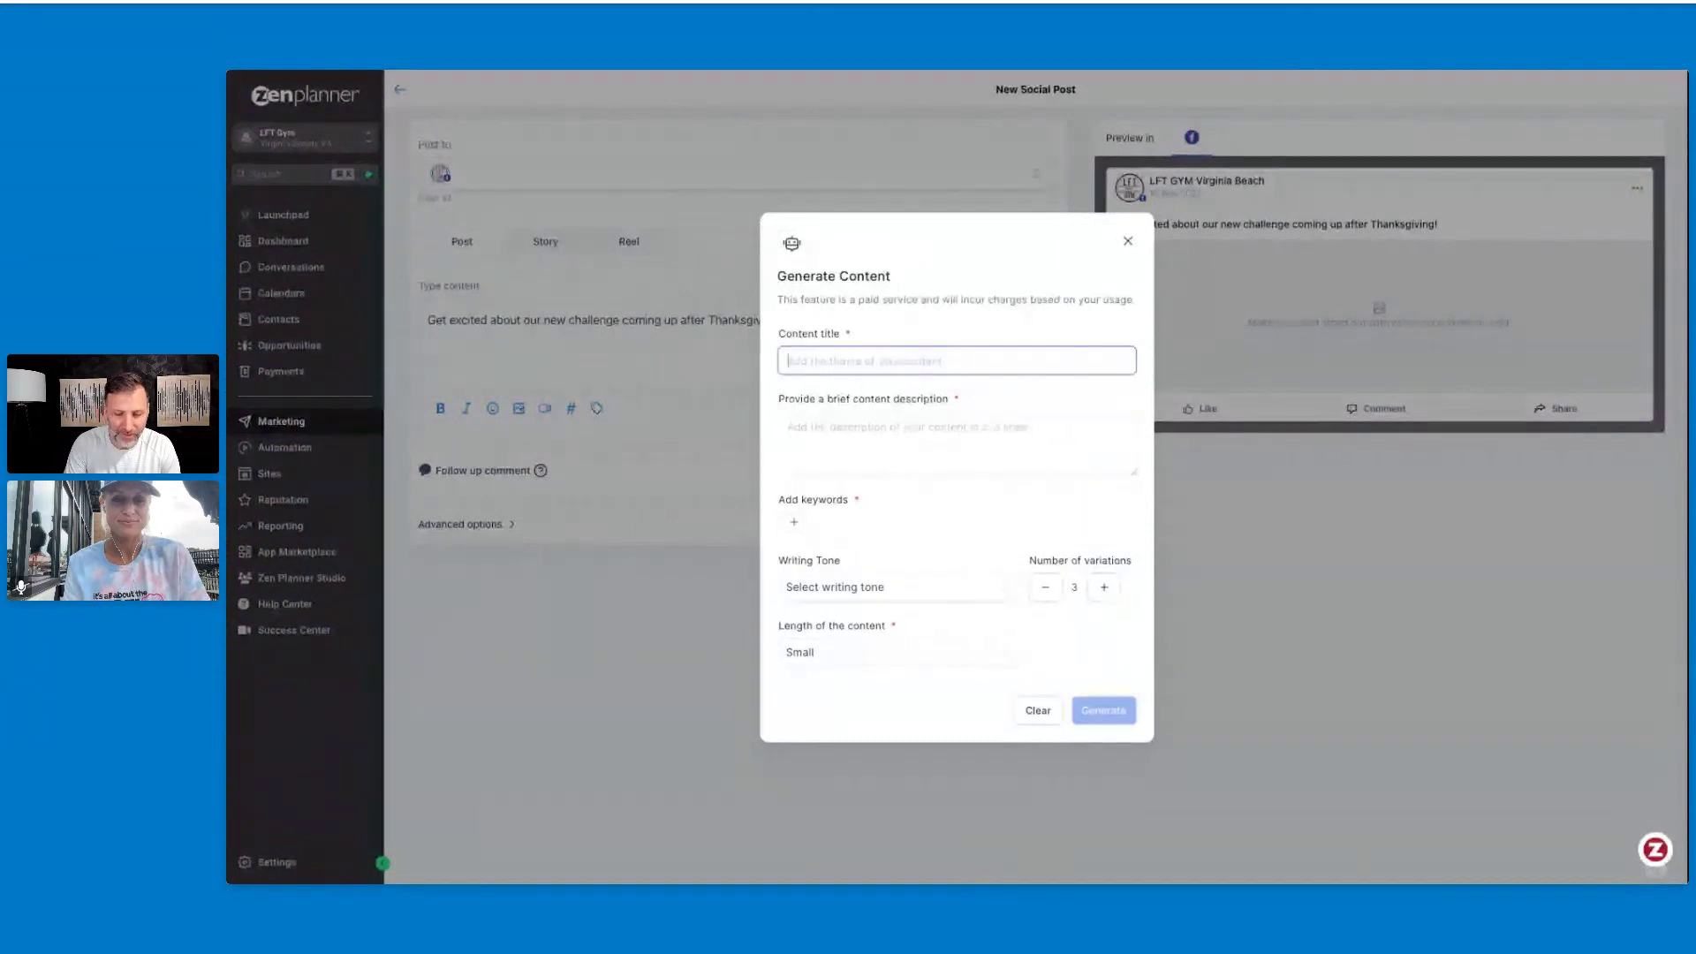
type("Christmas Challenge")
key("Tab")
type("Challegne between thanksgiving ")
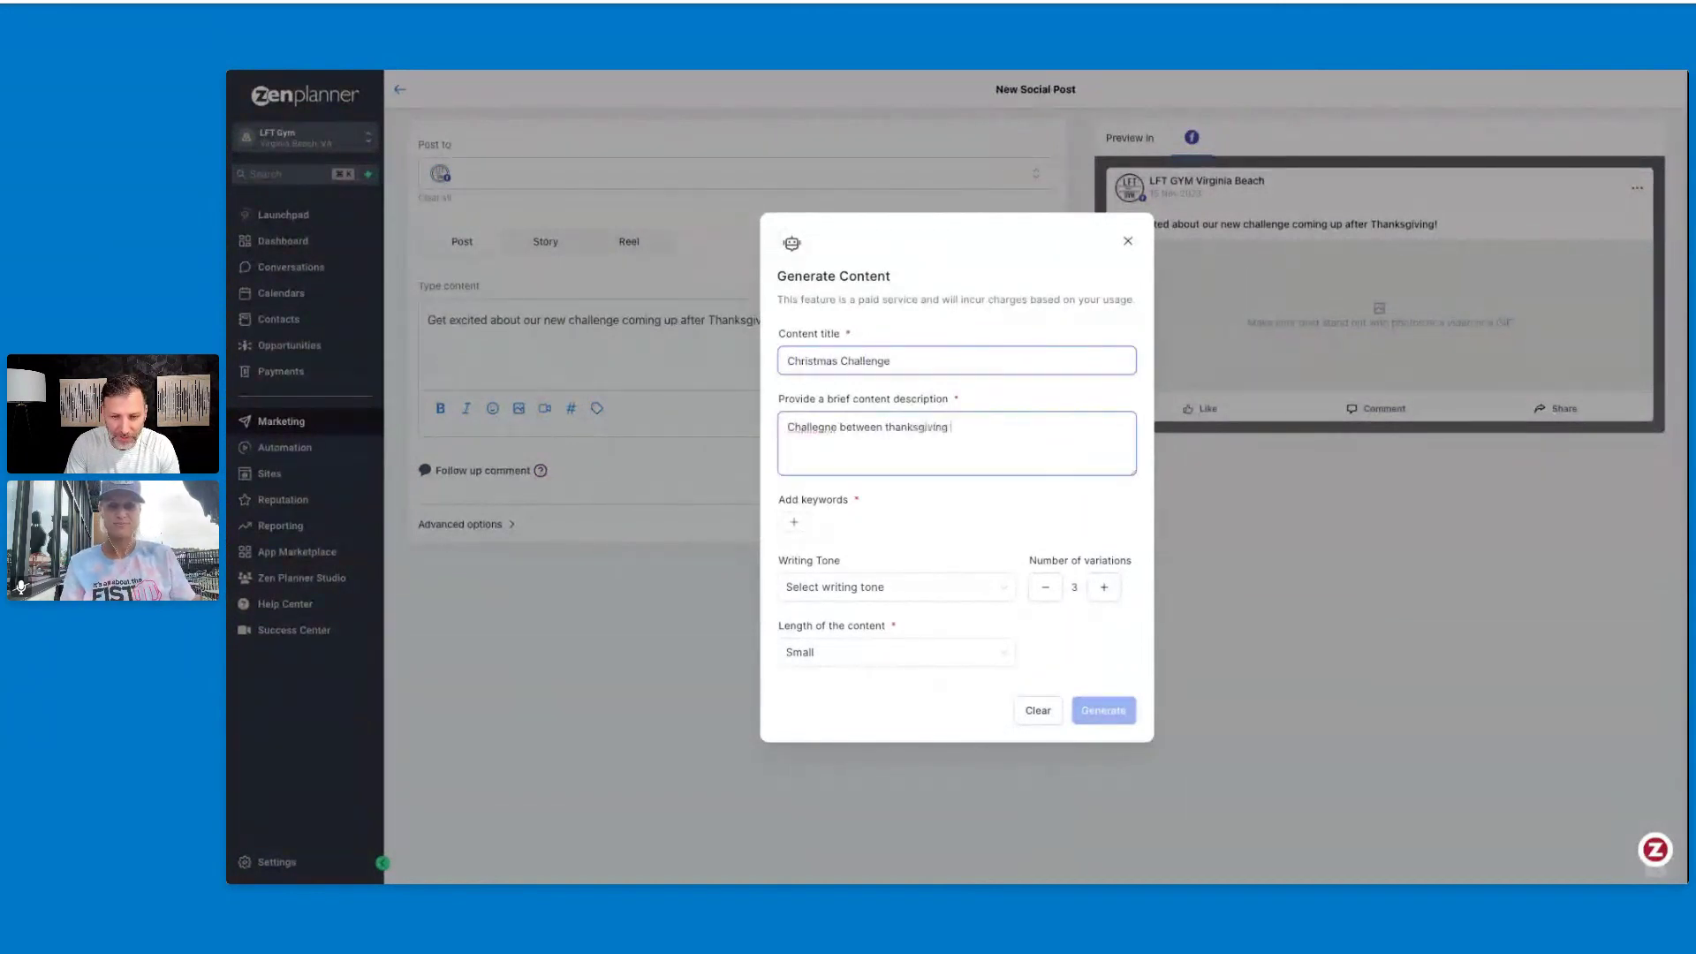
type("and christmas..5k pot!luck, wine & wod.")
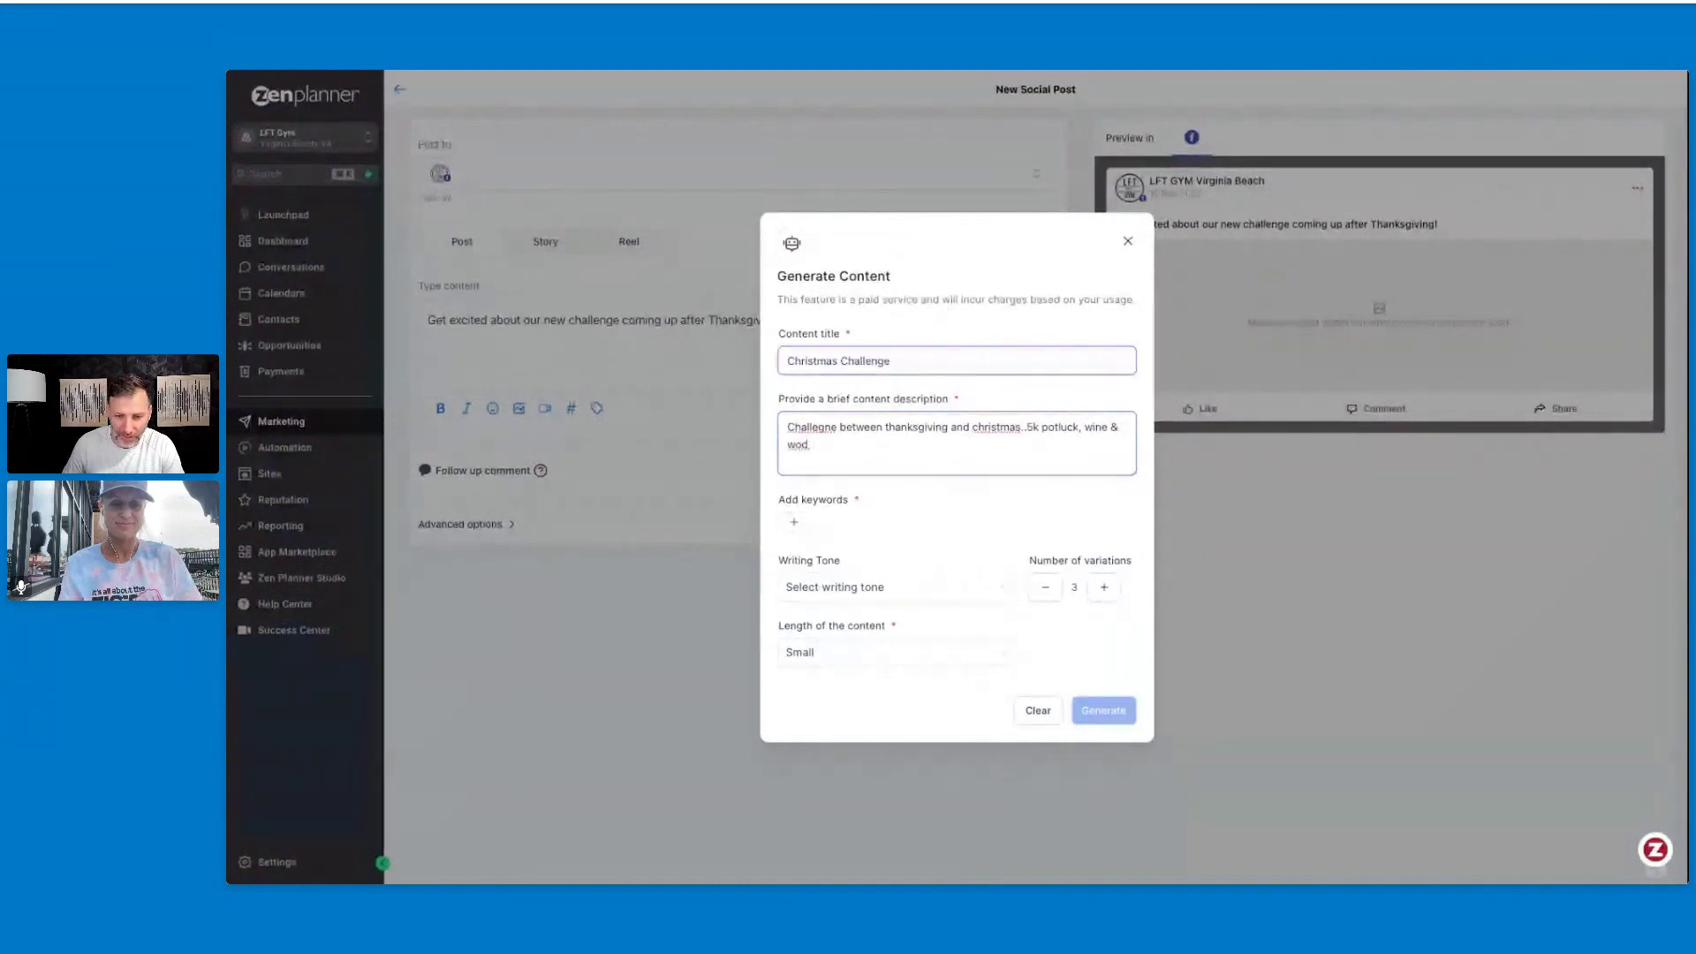
Step: Add the keywords "Fitness" and "Bring your friends" to the AI content request
left_click(795, 522)
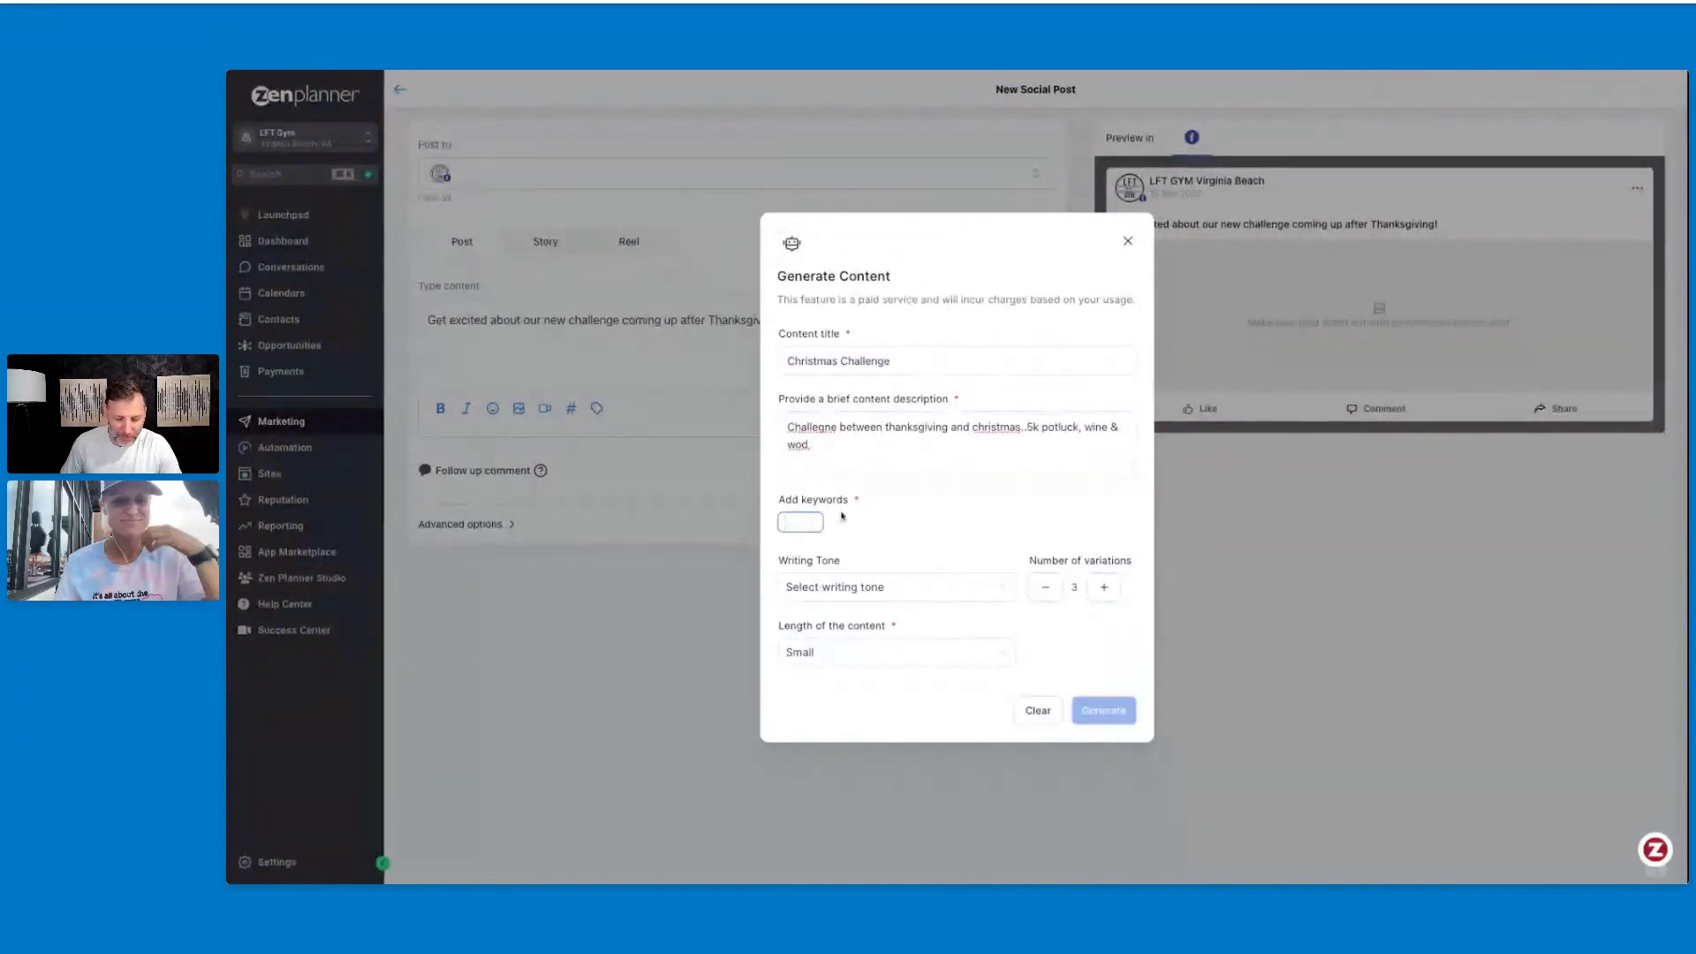
type("Fitness")
key("Return")
left_click(853, 524)
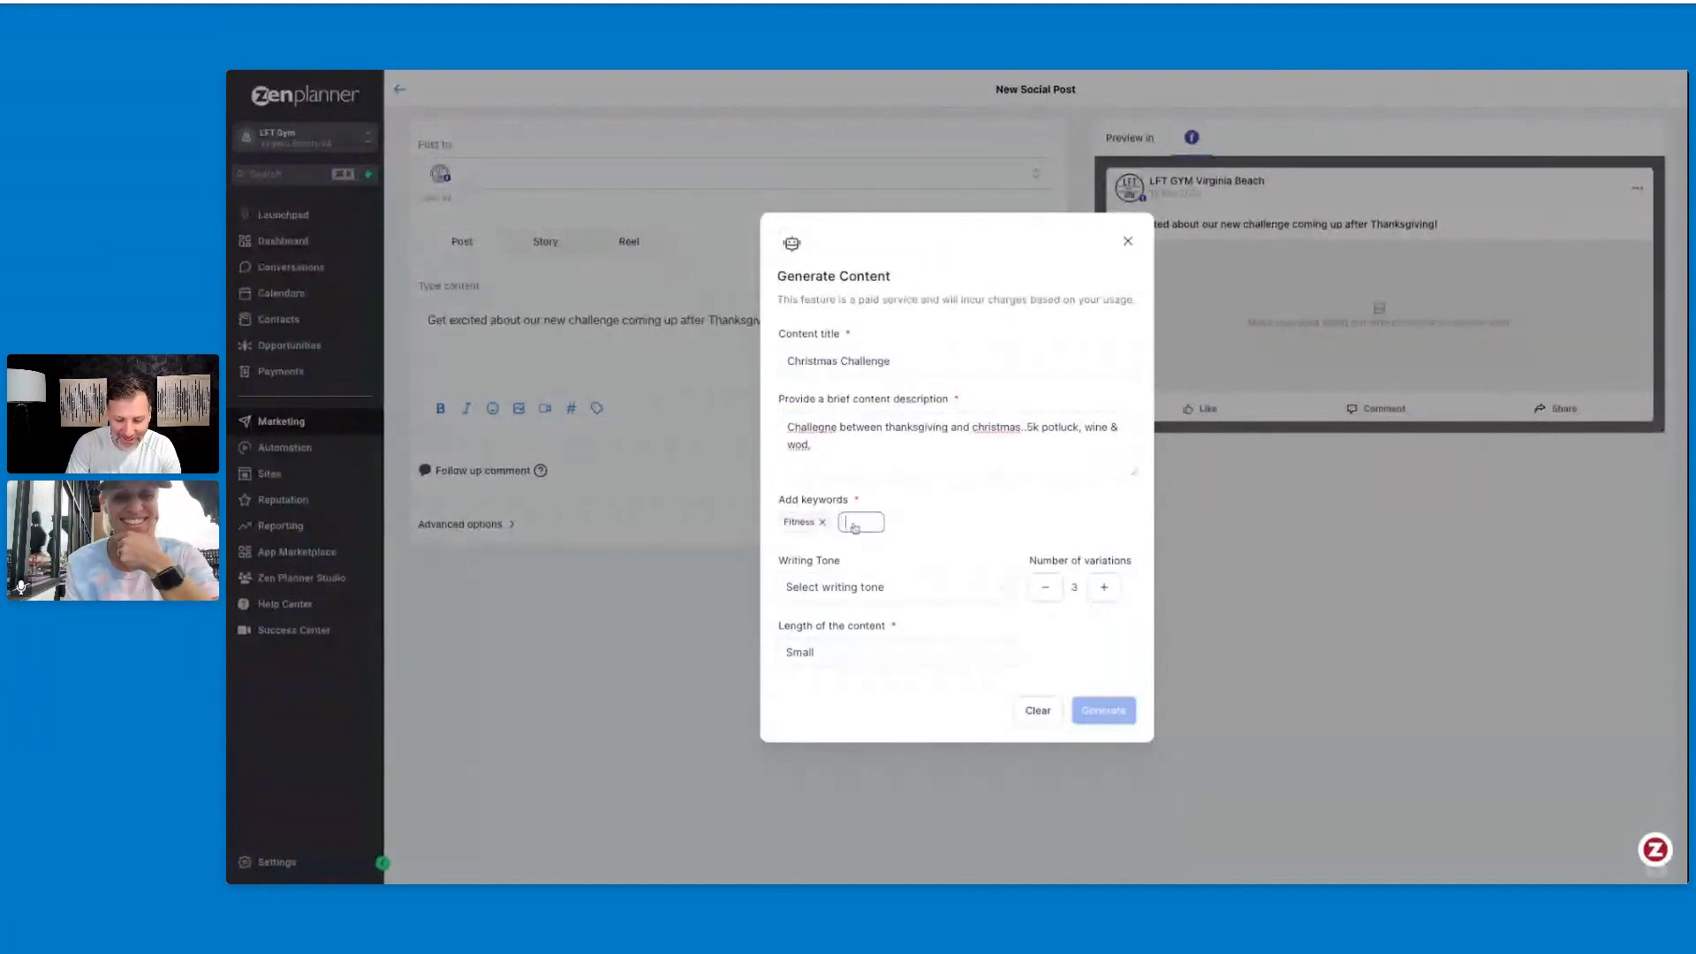
type("Bring your")
type(" fitne")
type("ds")
key("Return")
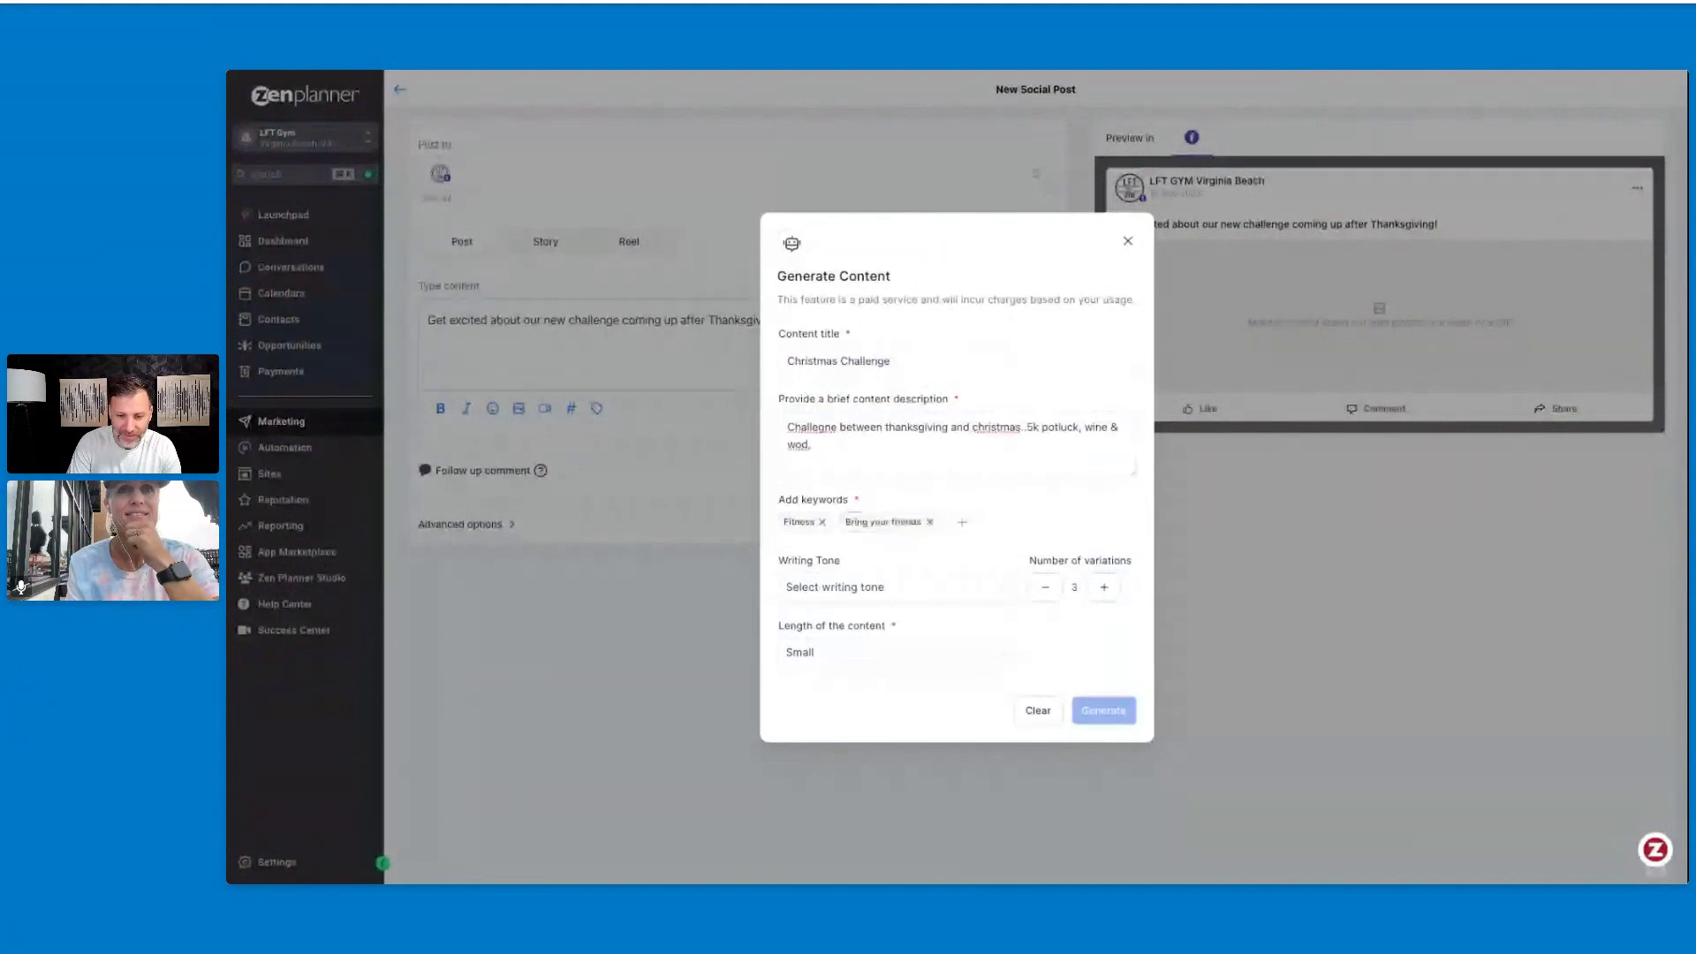
Step: Set the writing tone to Excited and generate the content variations
left_click(906, 590)
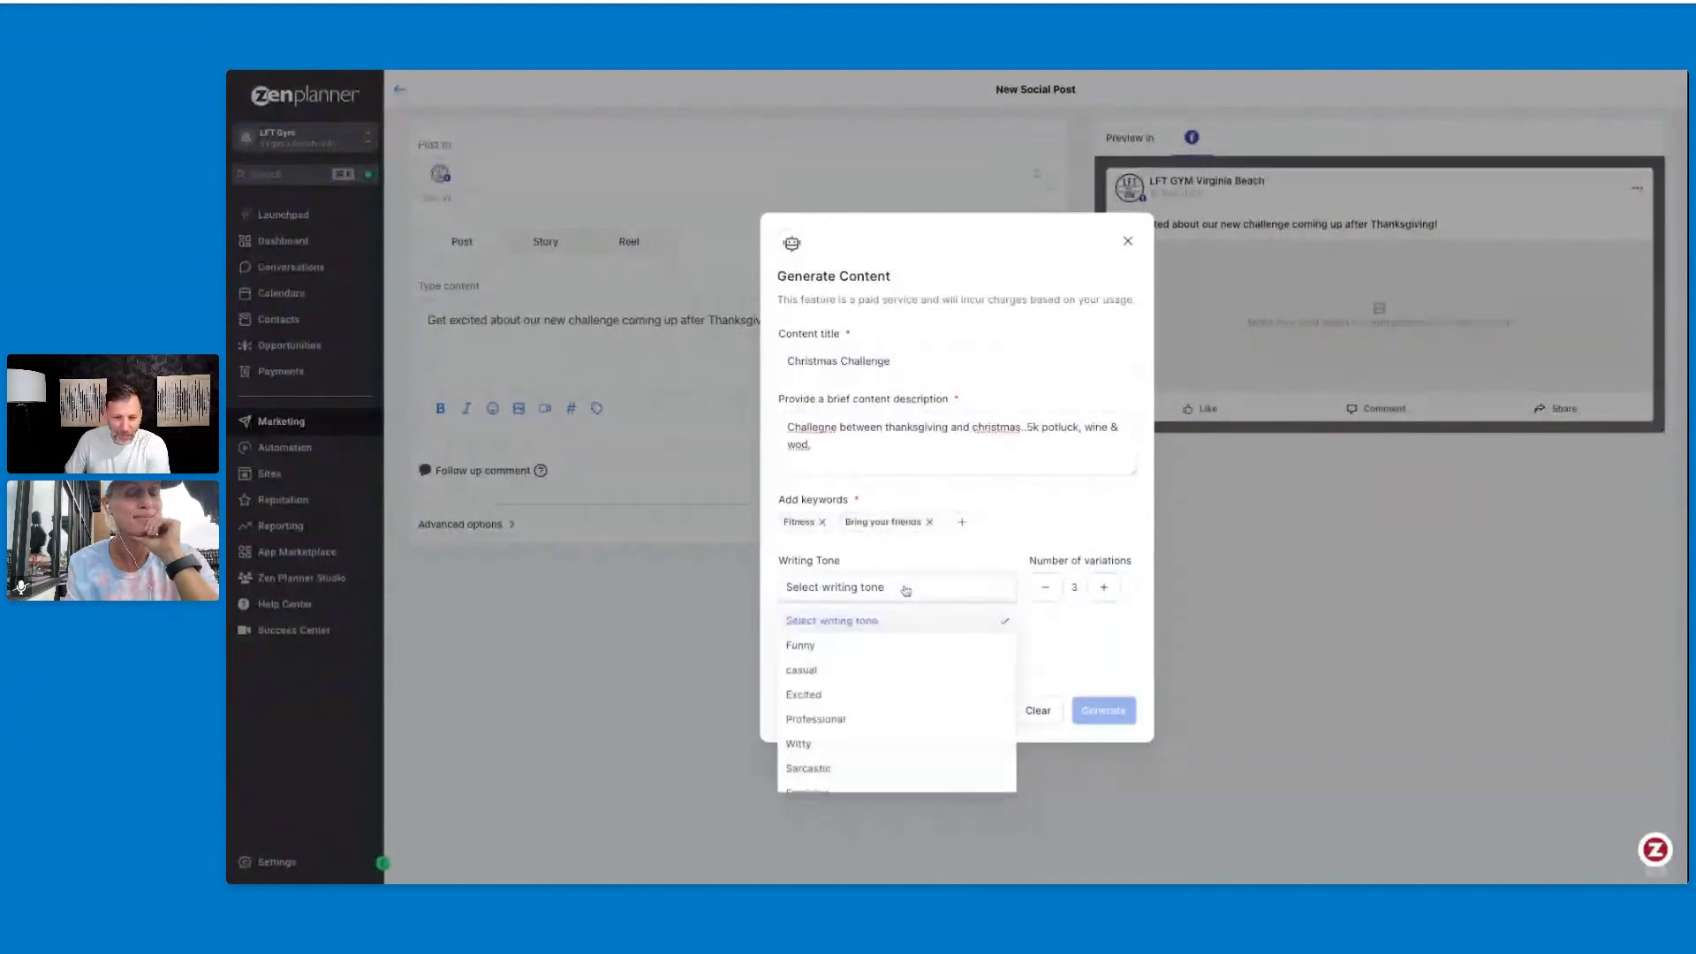
scroll(923, 671, "down", 1)
scroll(927, 672, "down", 3)
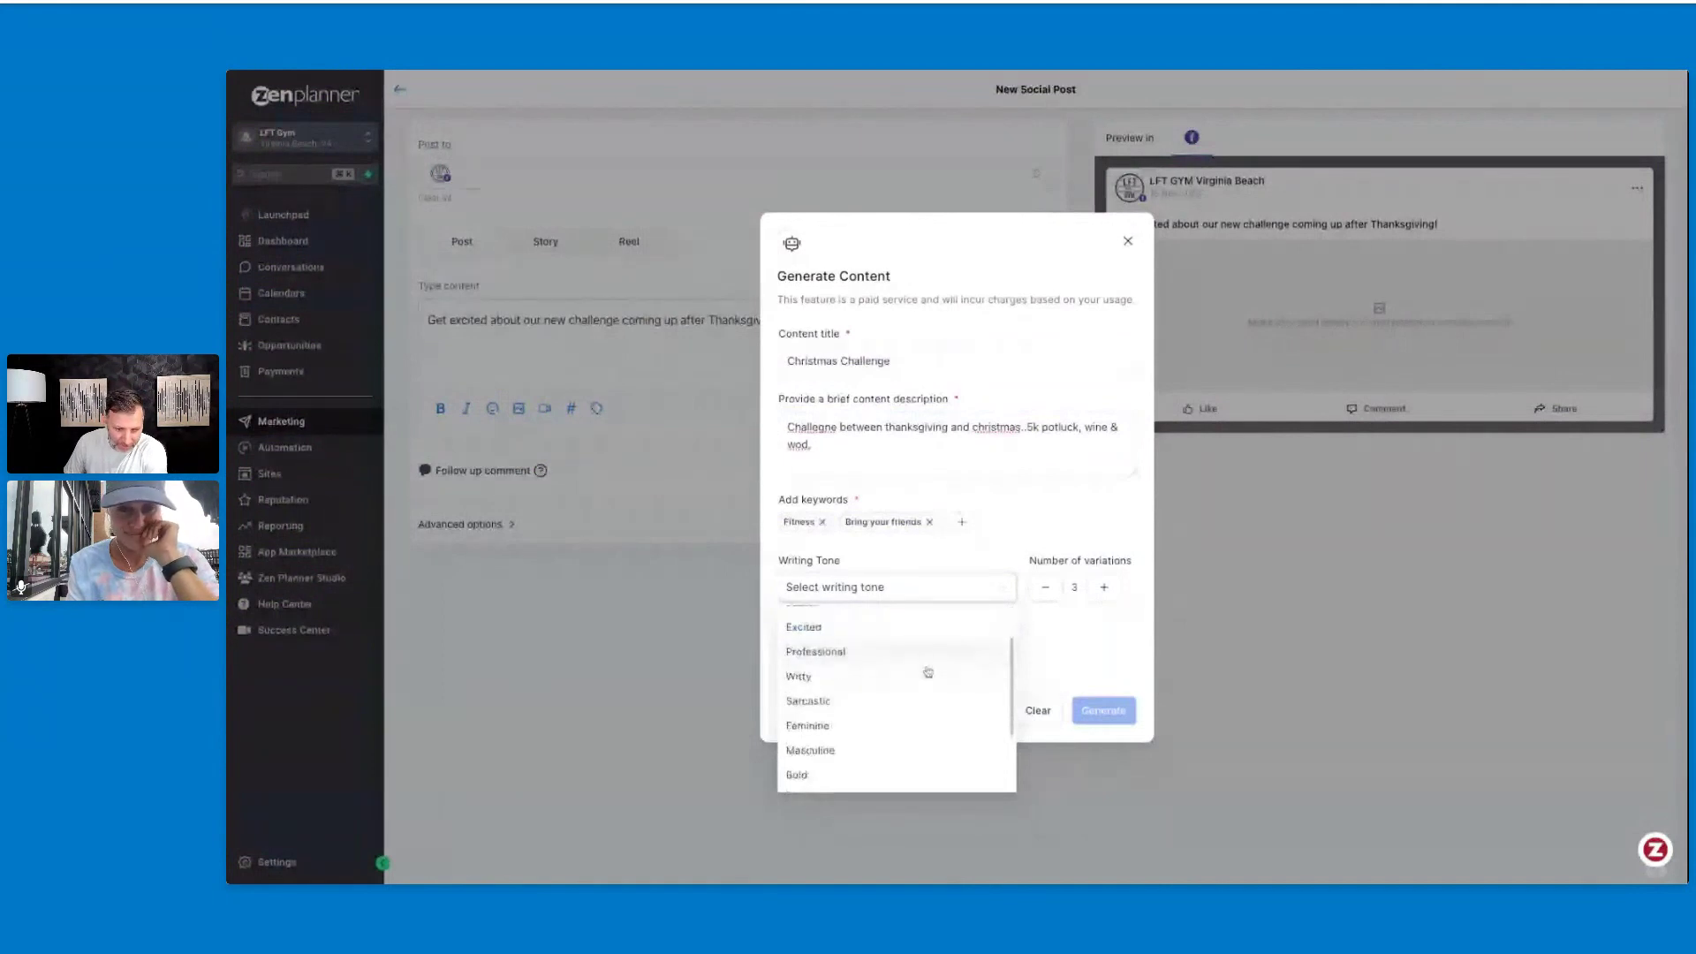
scroll(930, 678, "up", 4)
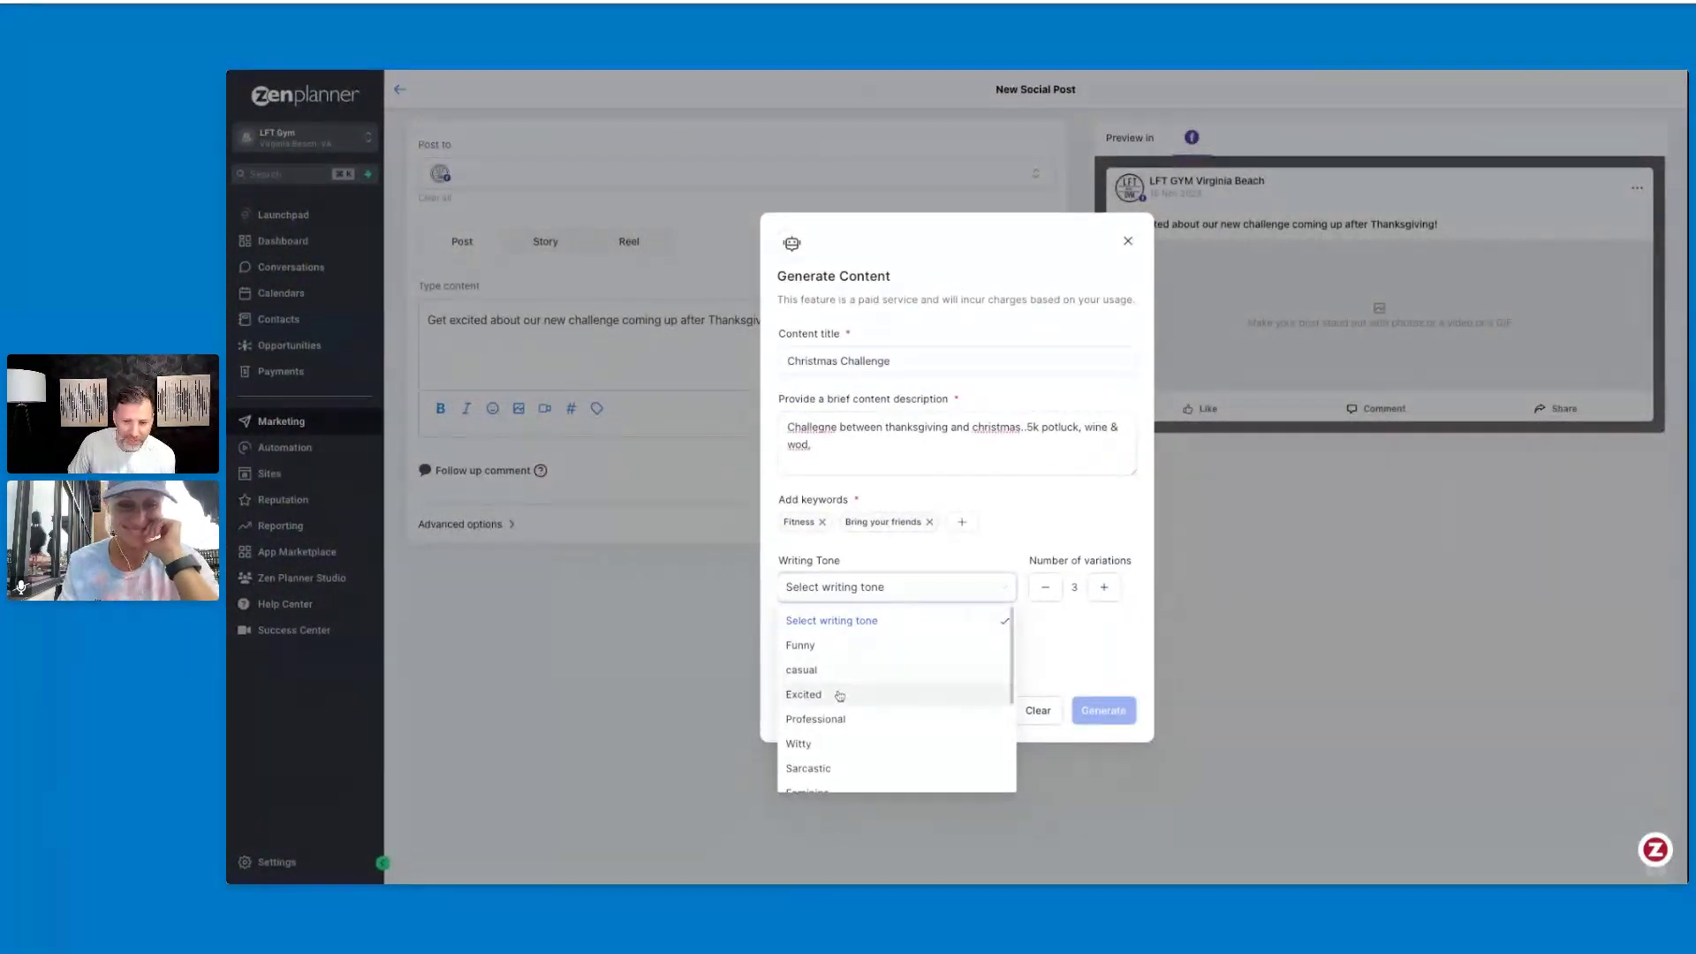
left_click(834, 695)
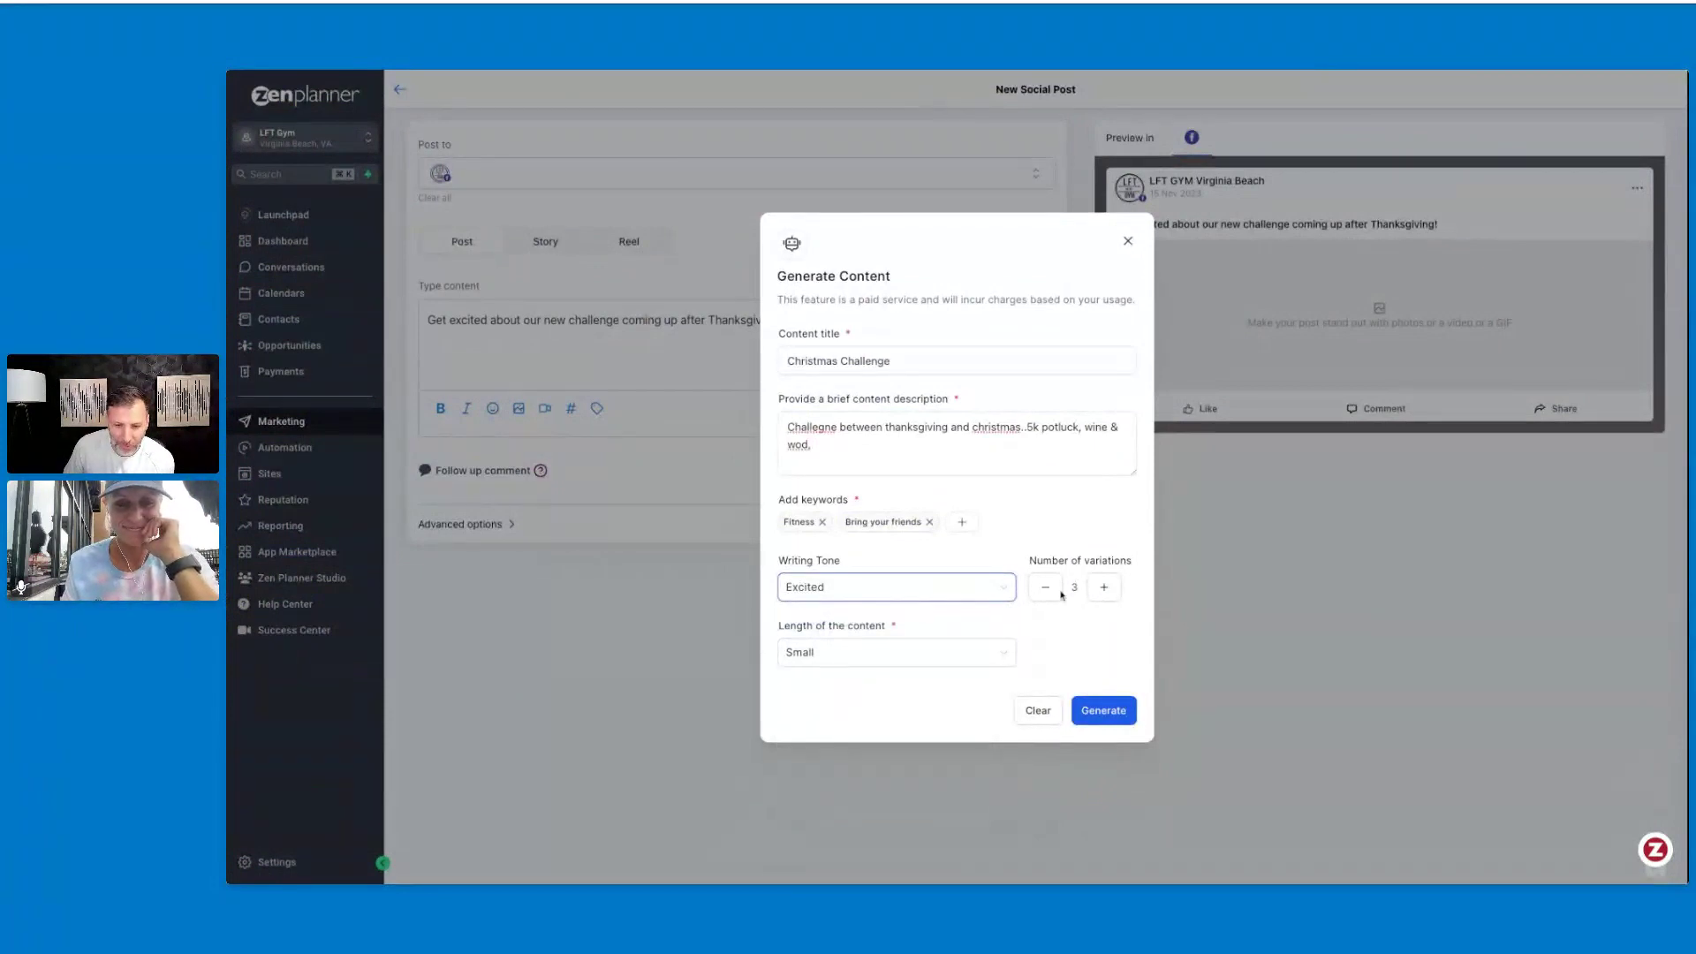
left_click(1097, 712)
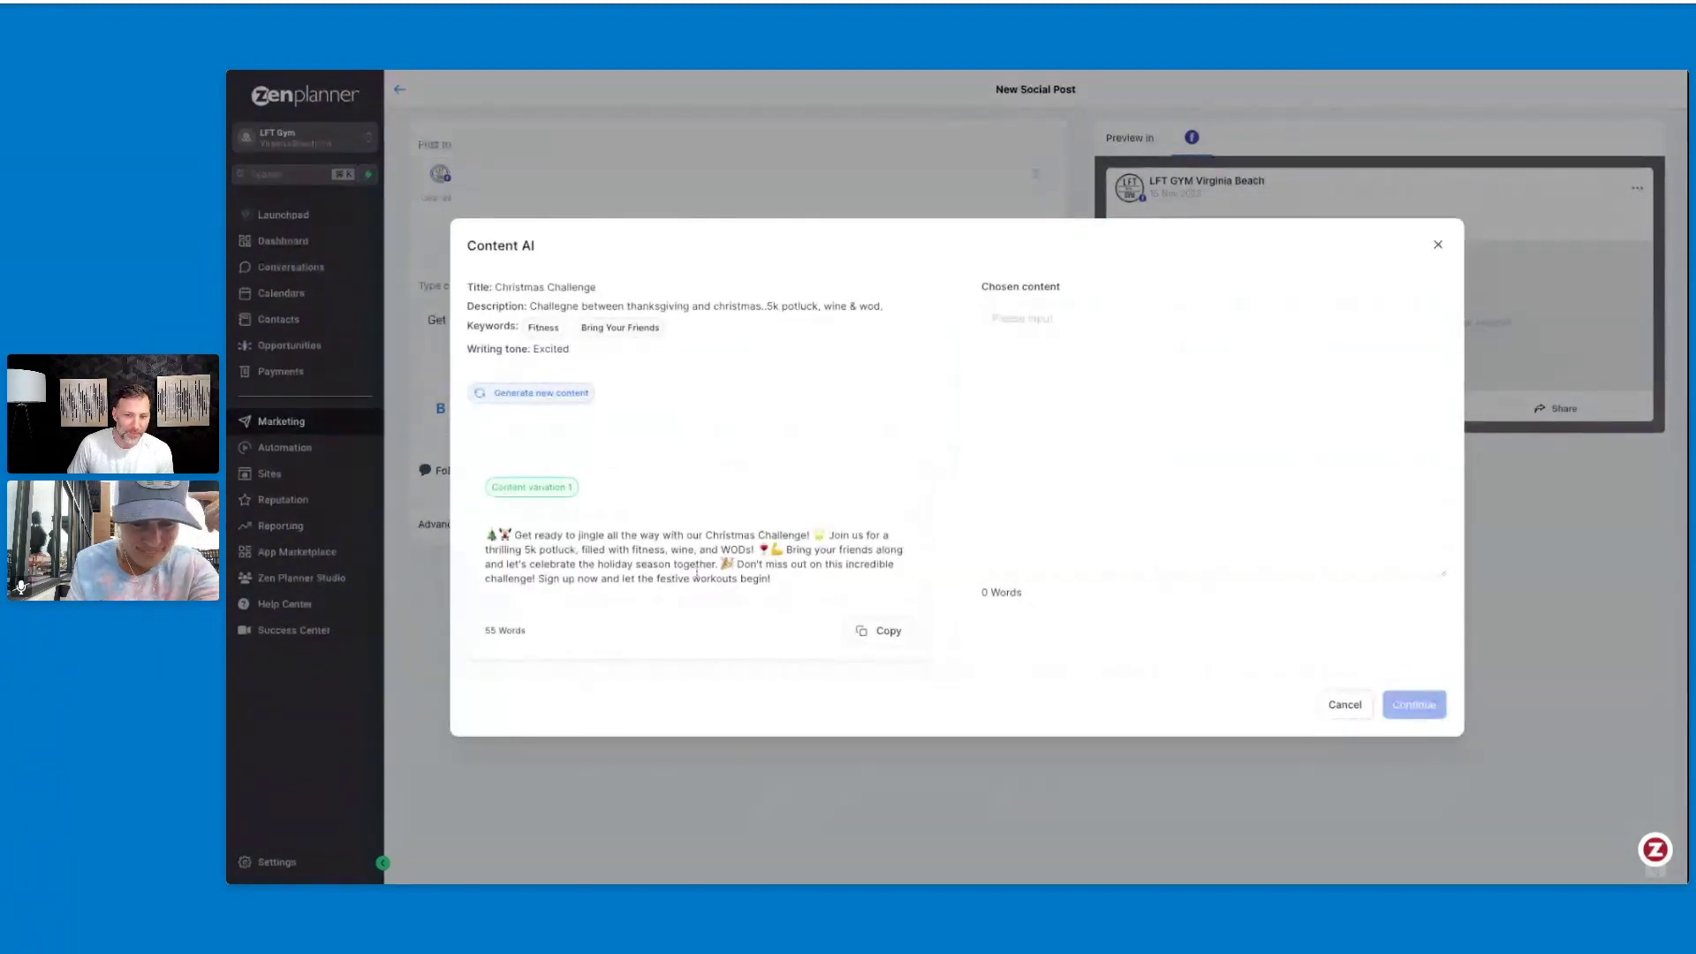
Step: Review the generated variations, then use content variation 1 as the chosen content and insert it into the post
scroll(694, 565, "down", 1)
scroll(696, 566, "down", 2)
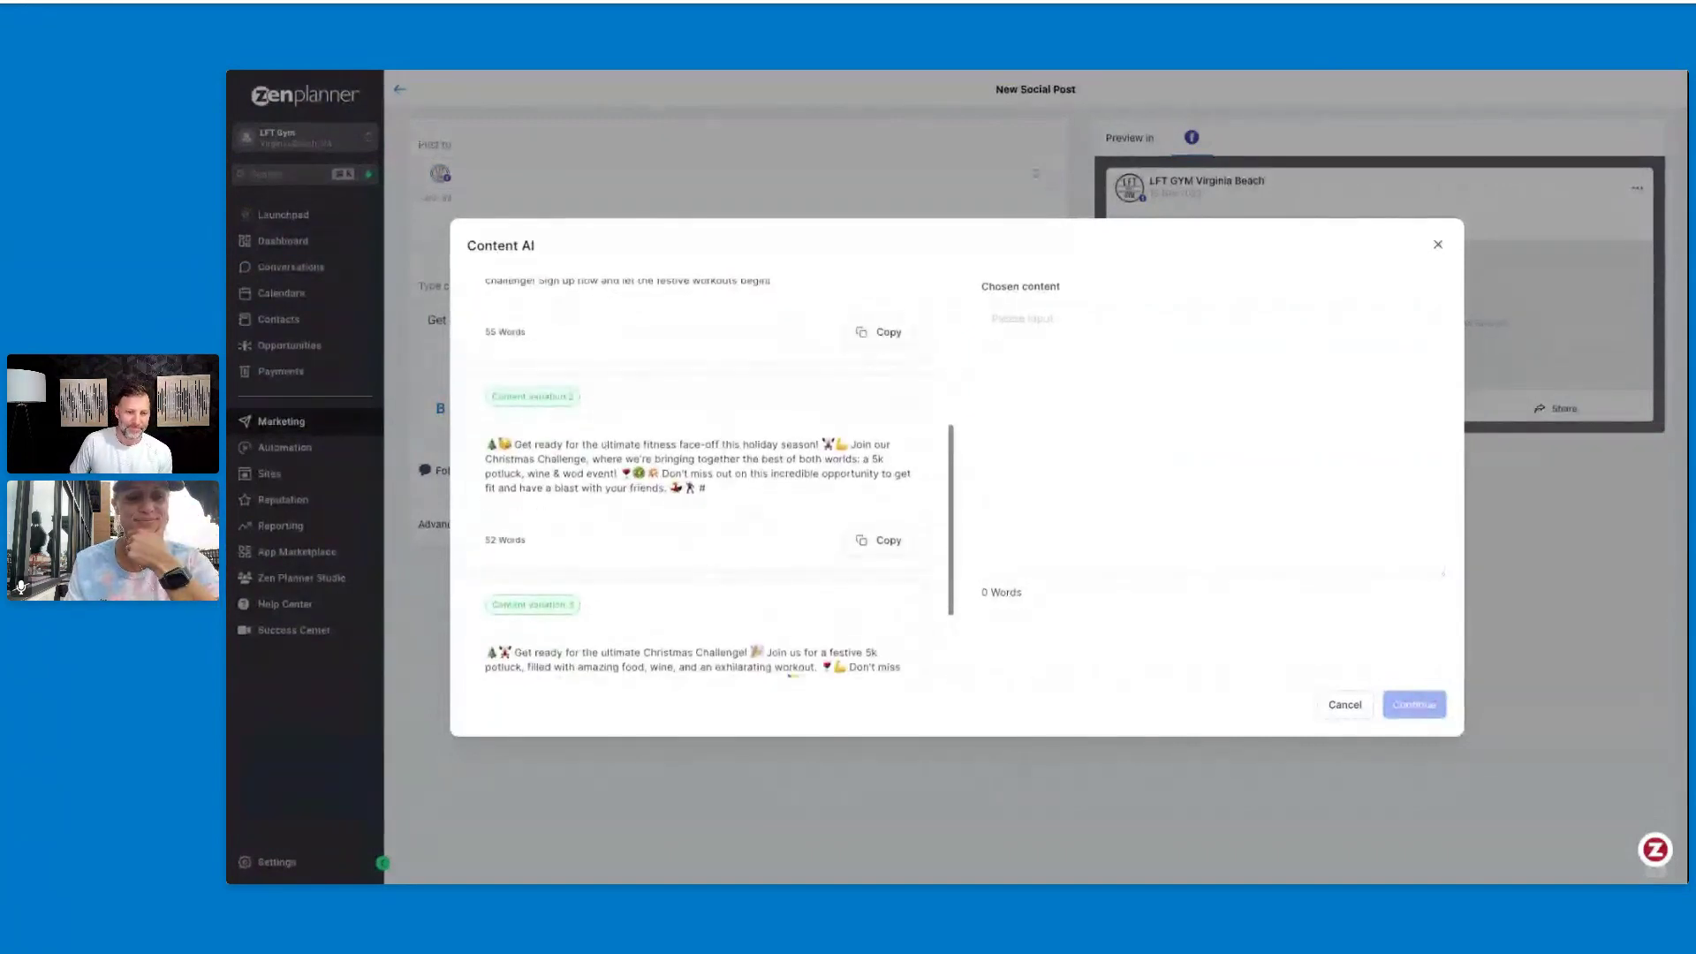
scroll(665, 464, "down", 1)
scroll(704, 477, "down", 1)
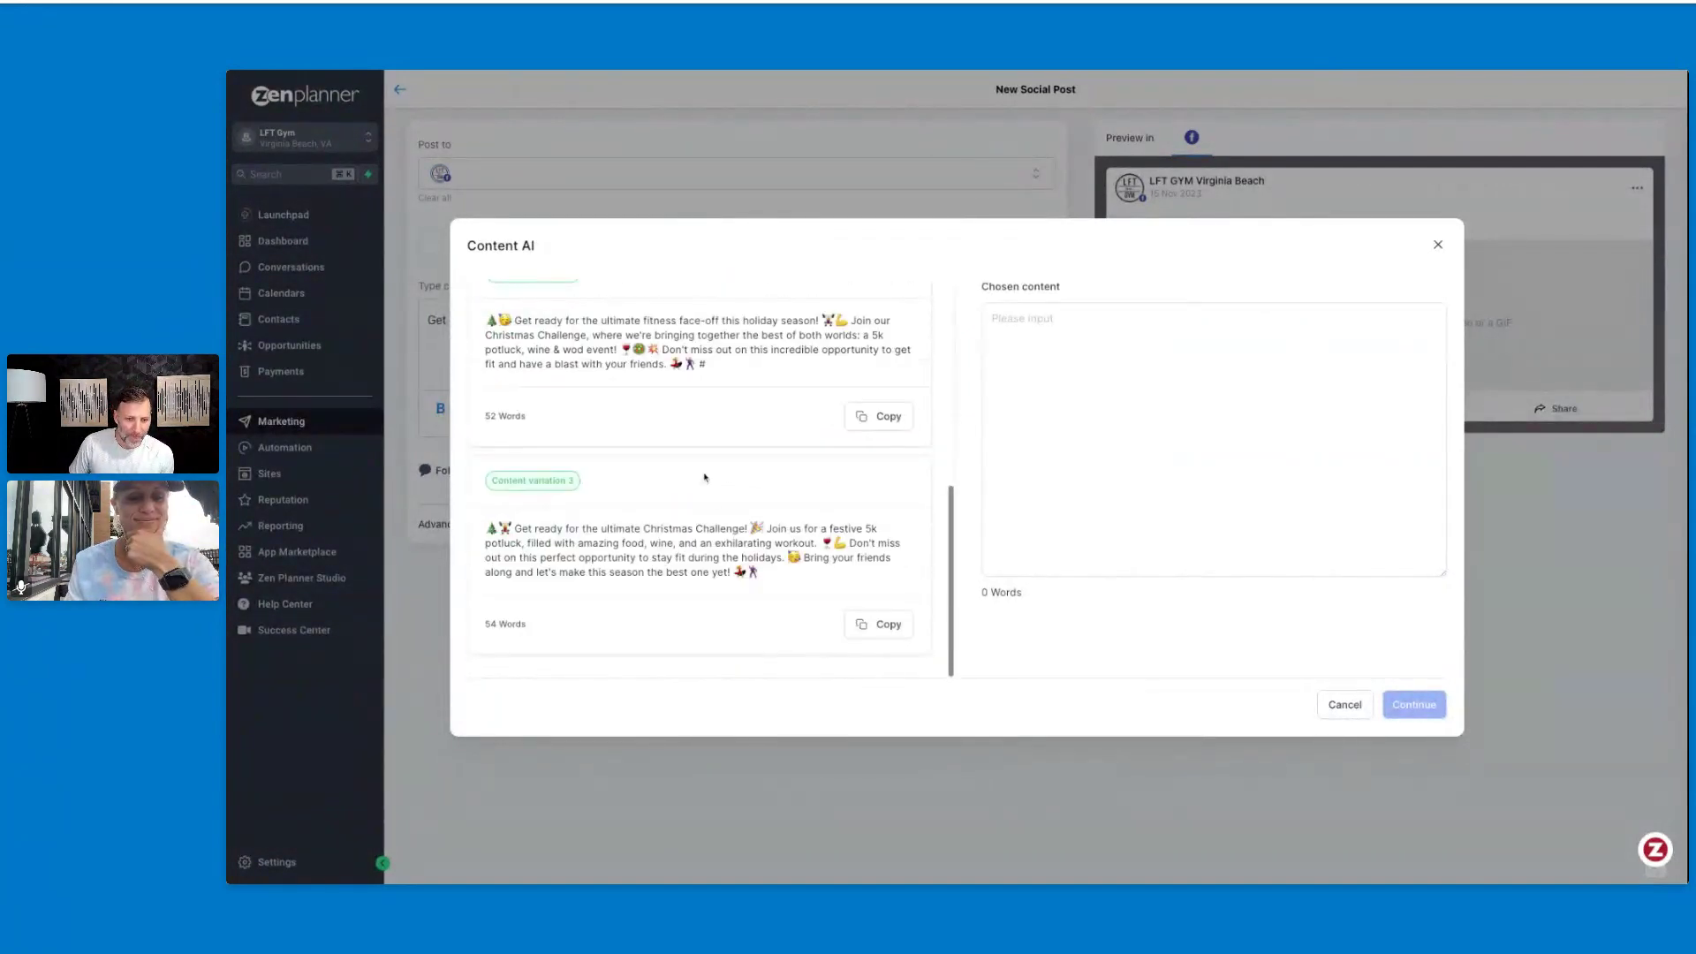
scroll(741, 517, "up", 3)
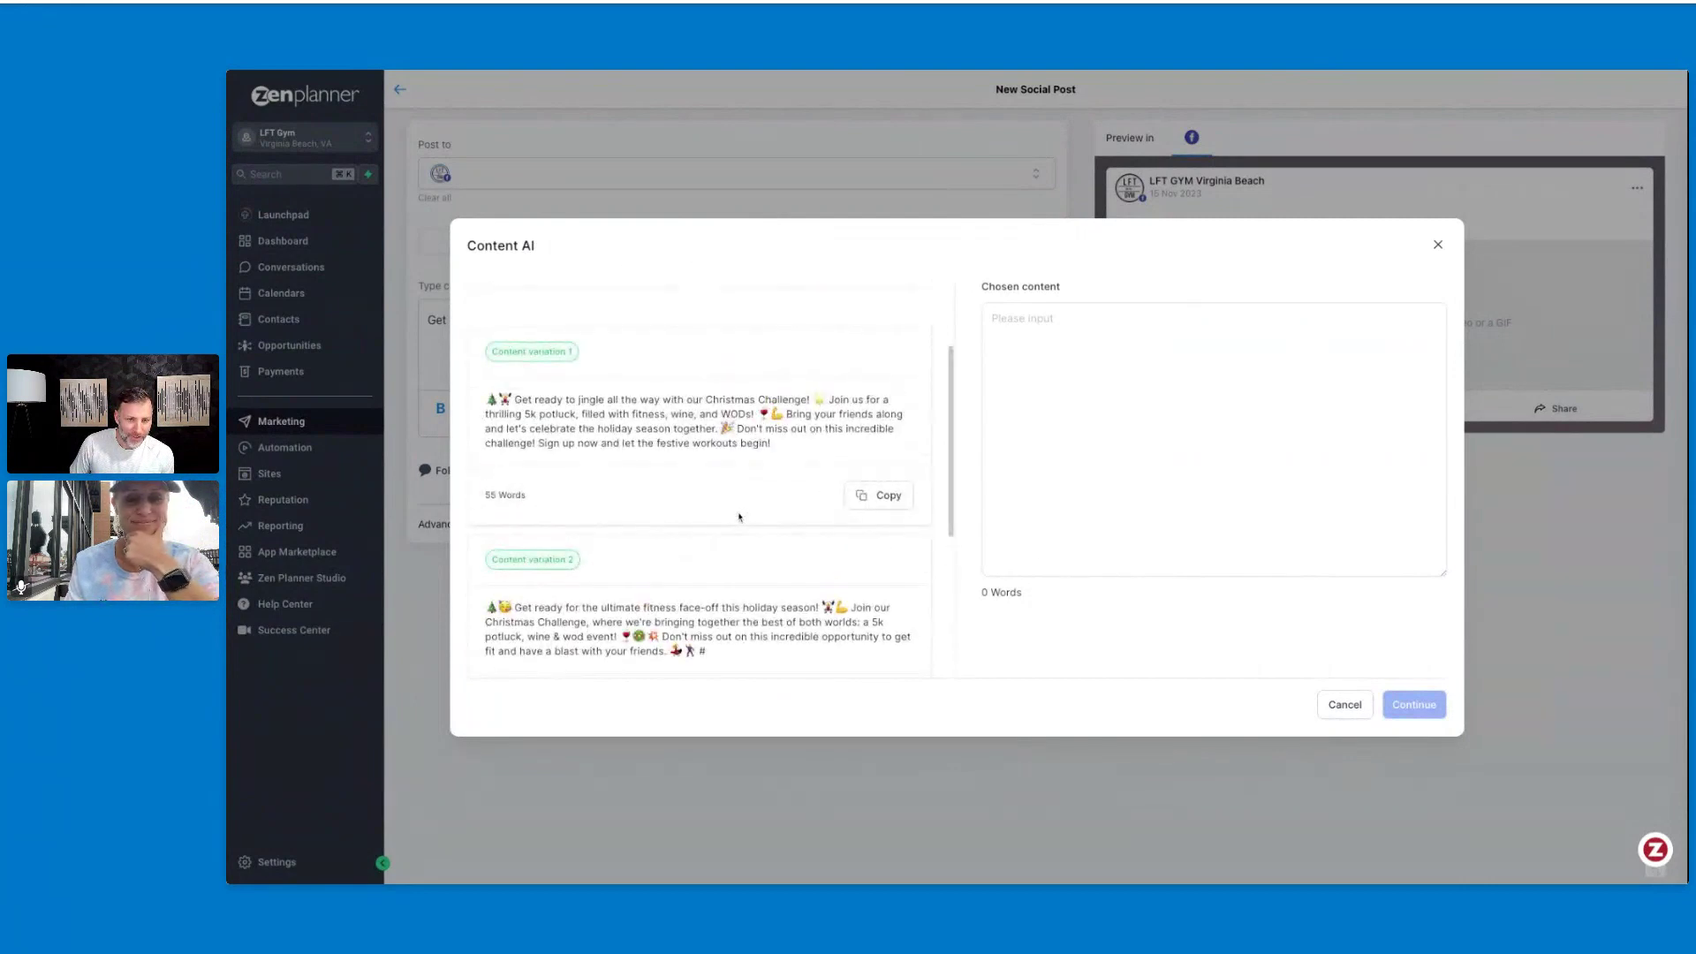
left_click(891, 497)
left_click(1223, 316)
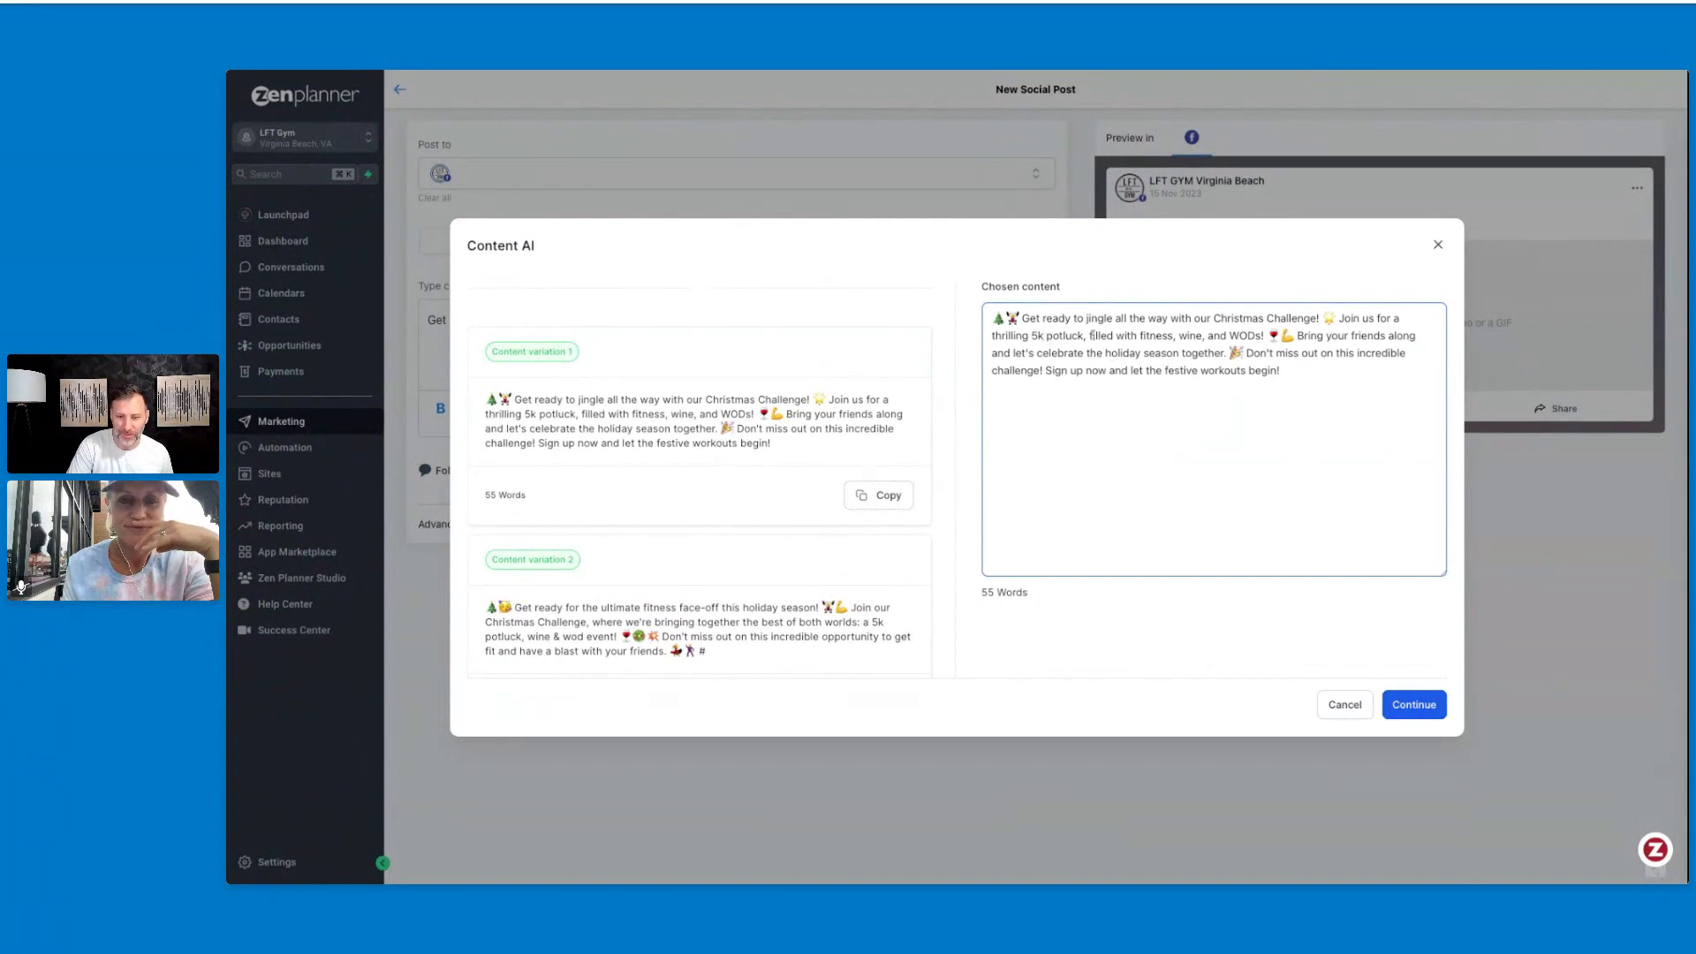
left_click(1411, 704)
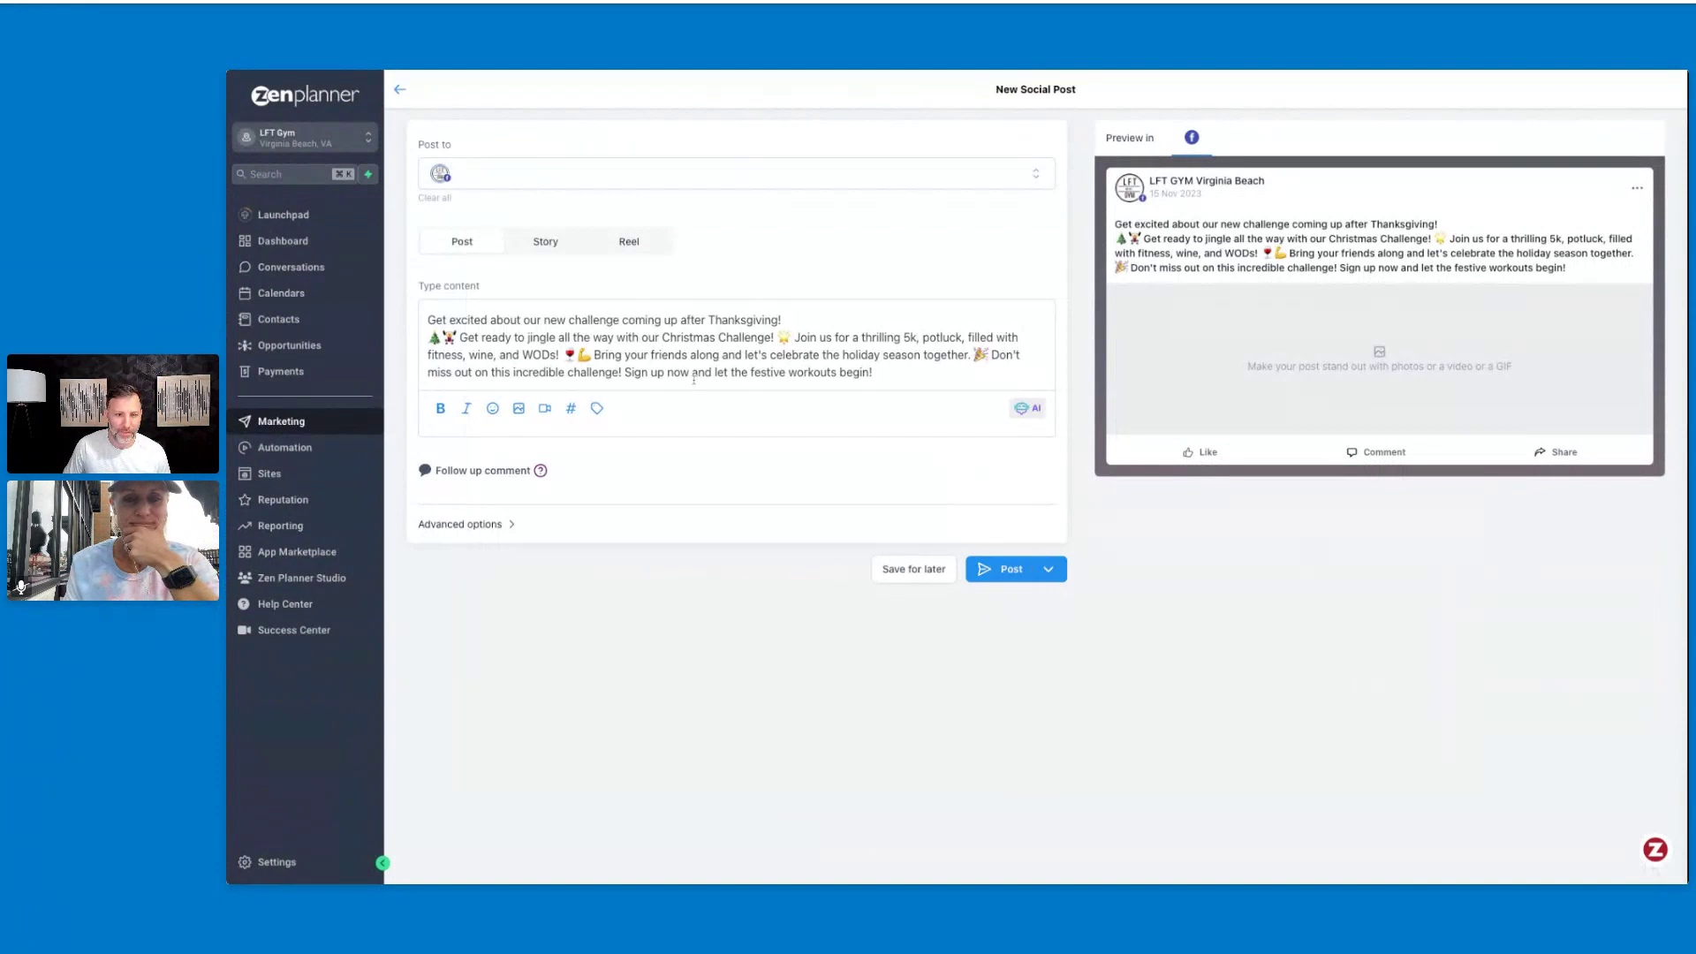
Step: Add a follow-up comment to the post reading "Link to Register:"
left_click(520, 409)
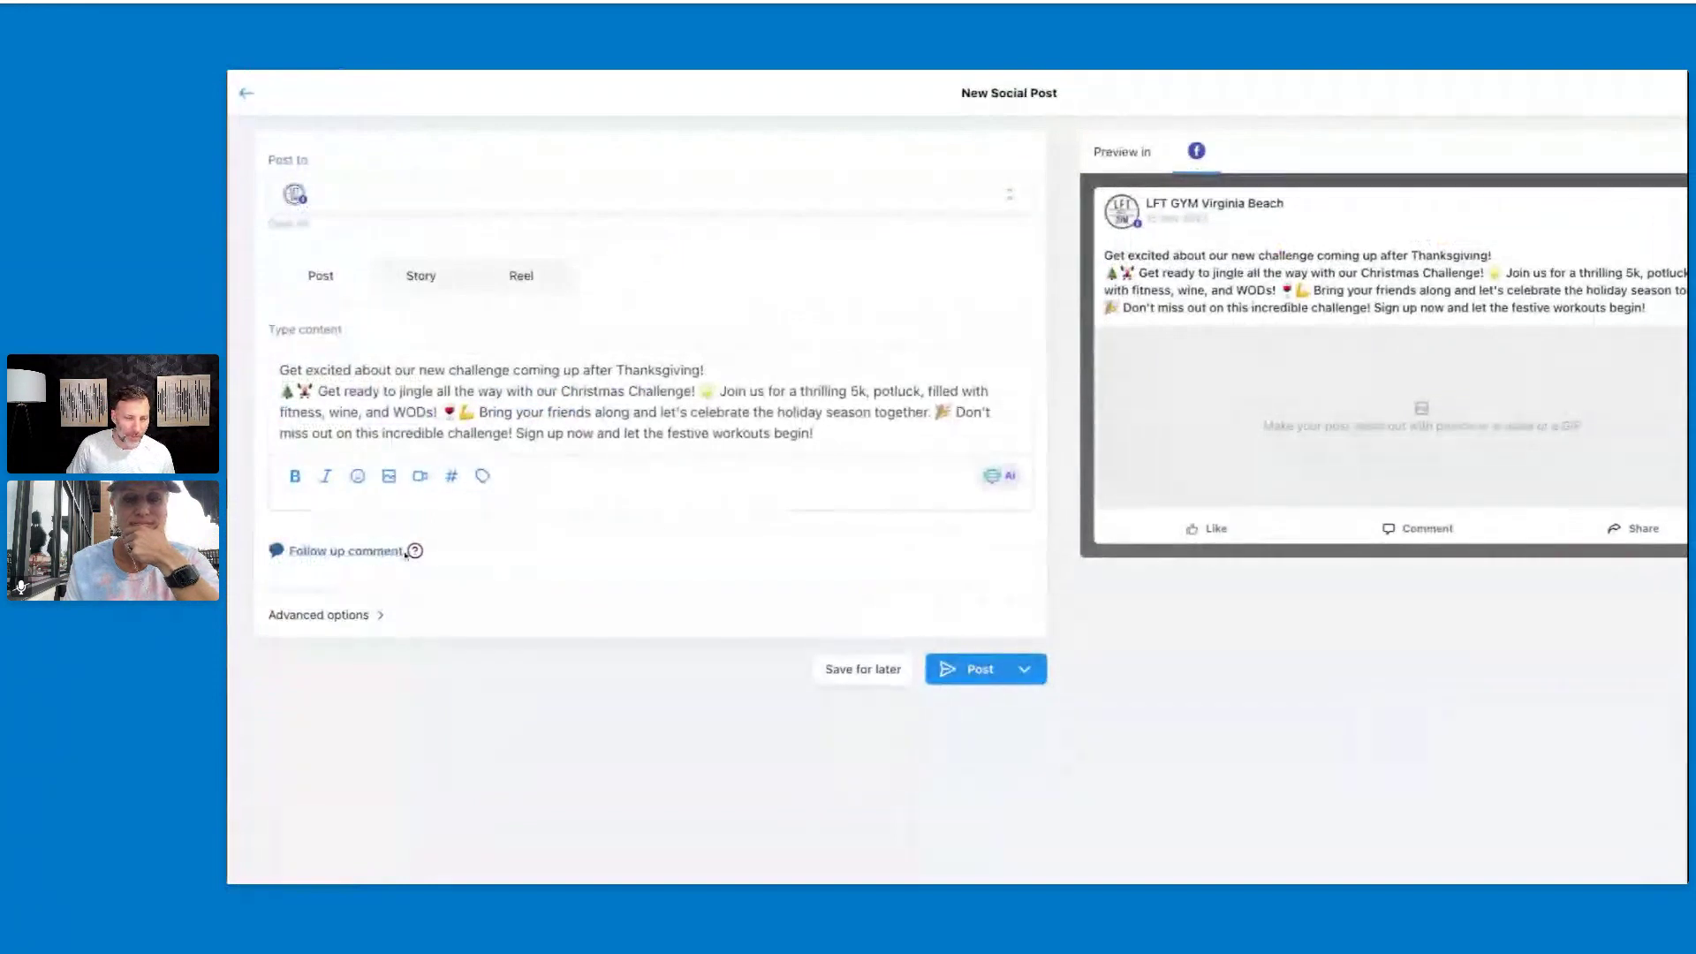
left_click(406, 553)
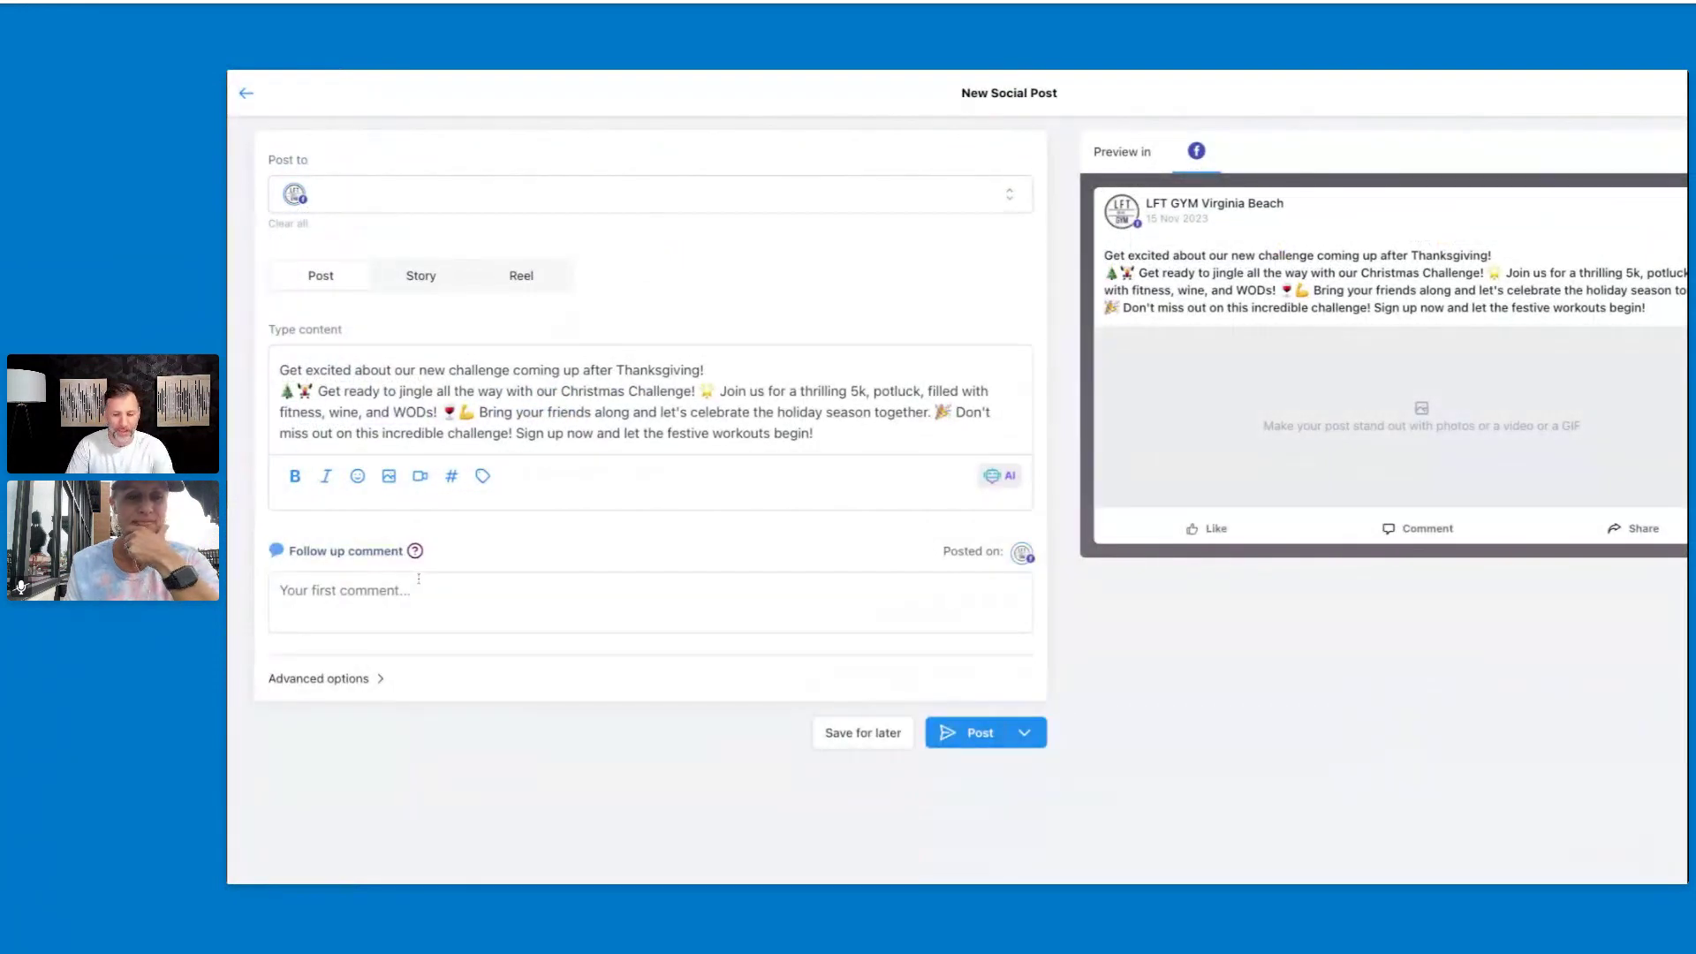
type("Link to Register:")
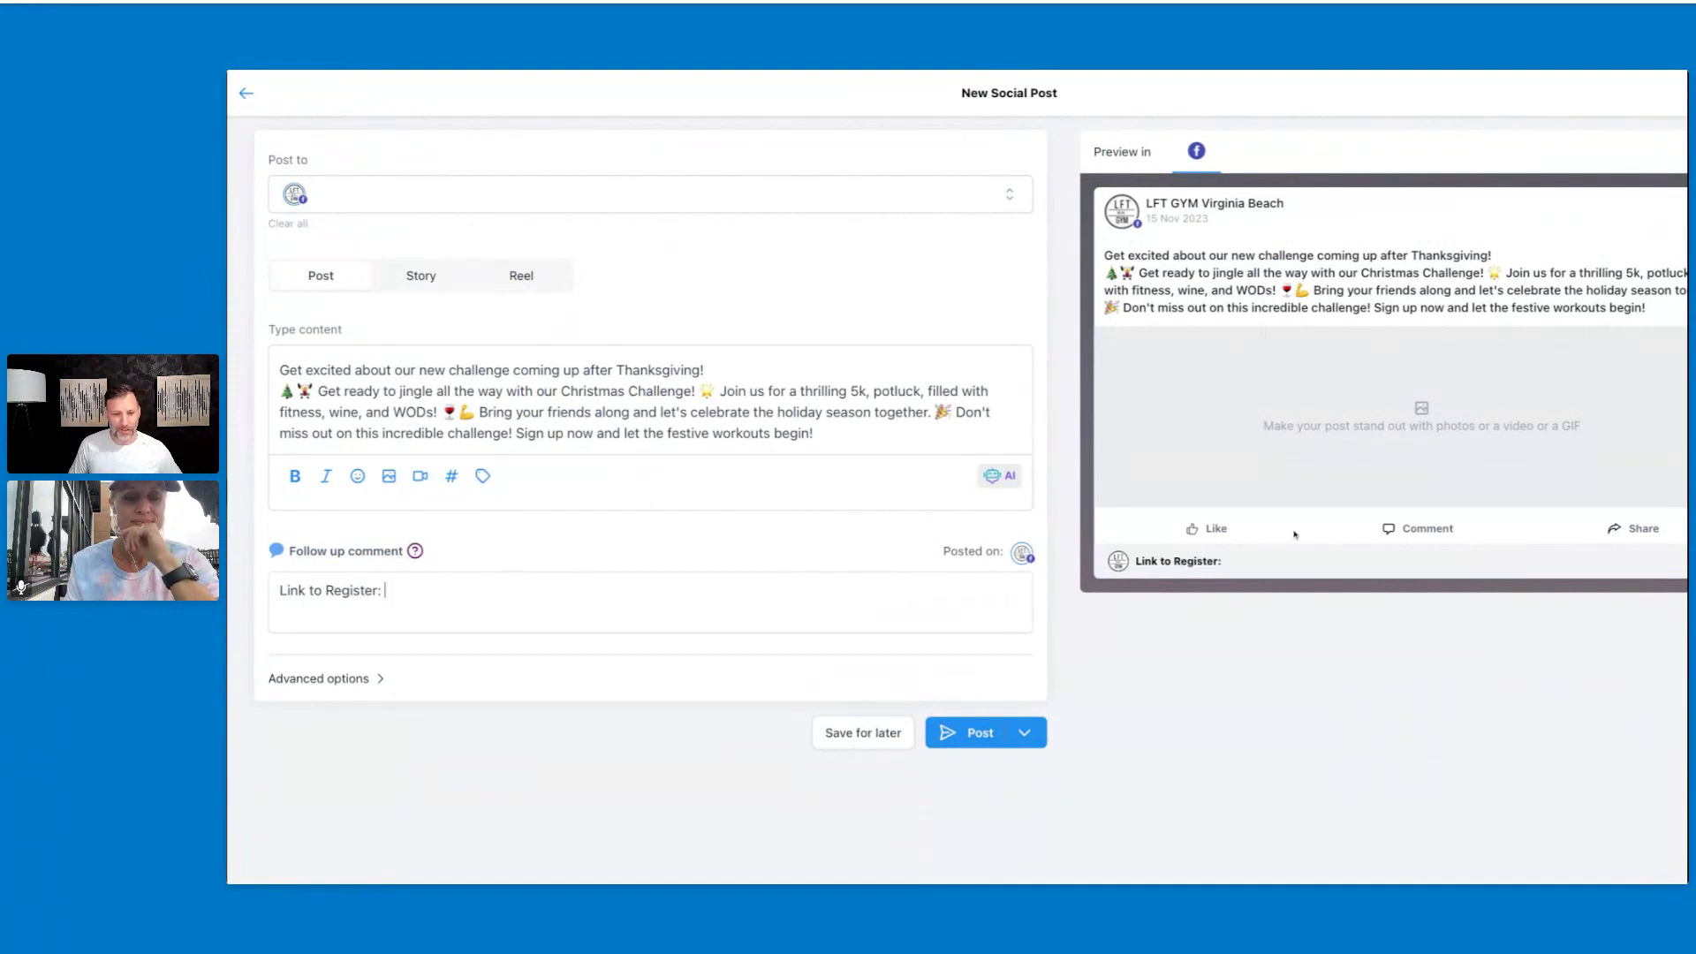
Step: Schedule the post for November 26, 2023 and open the planner calendar to view it
left_click(1025, 734)
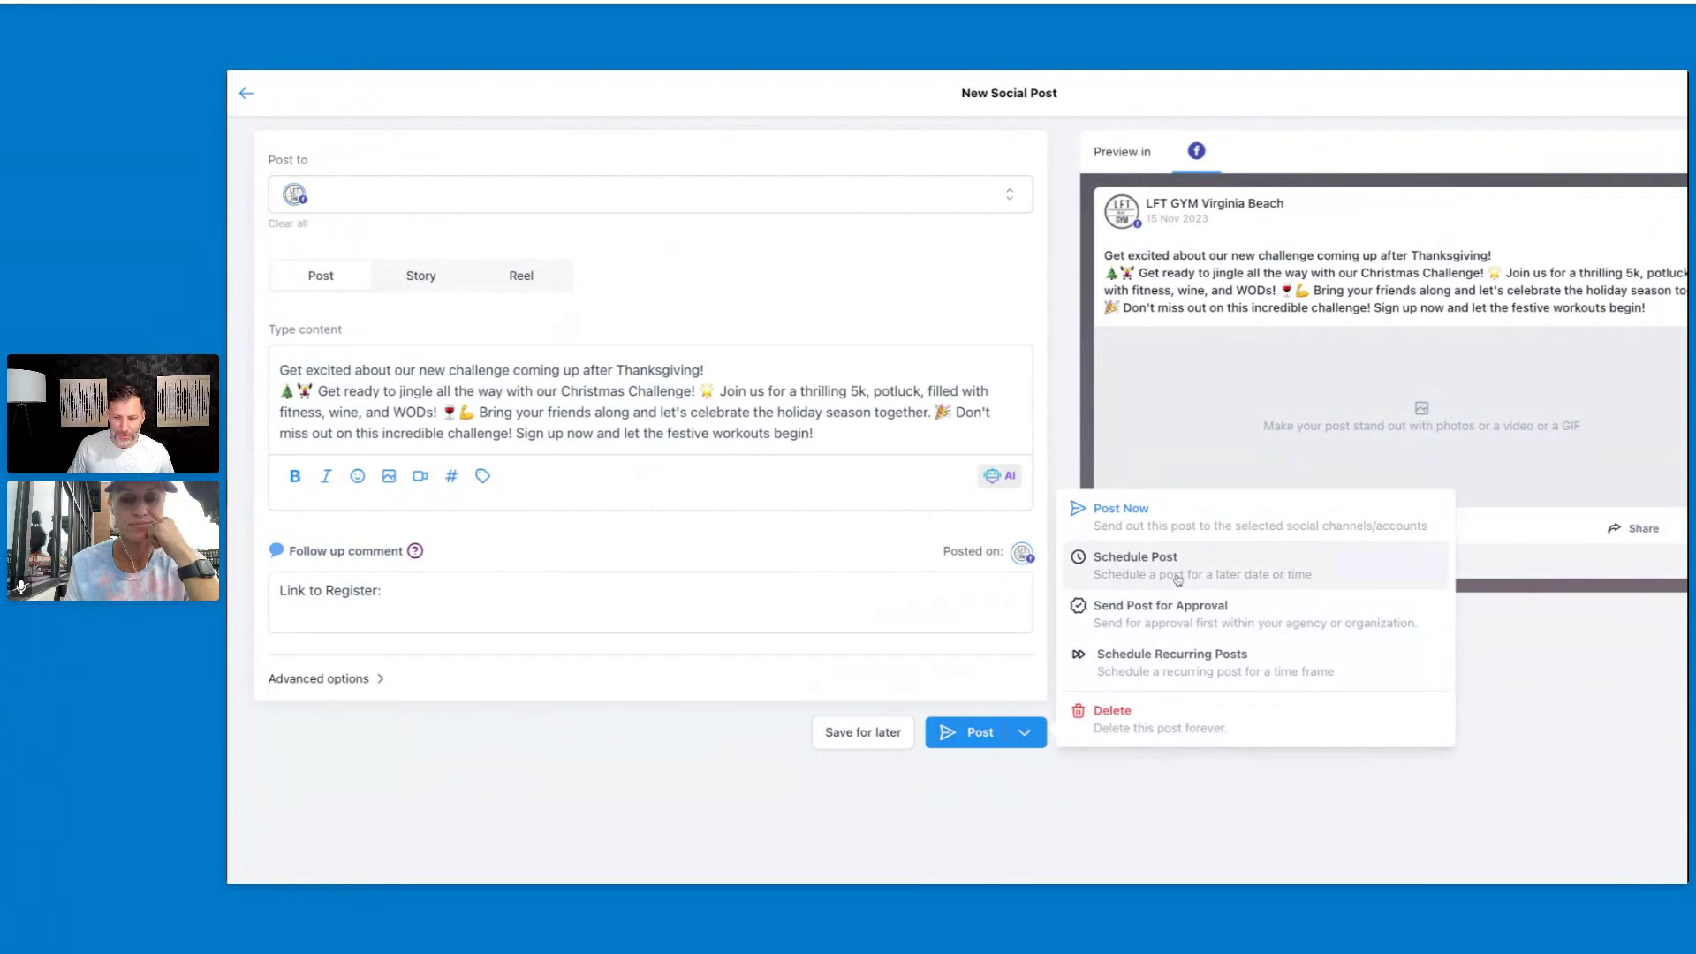
left_click(1179, 579)
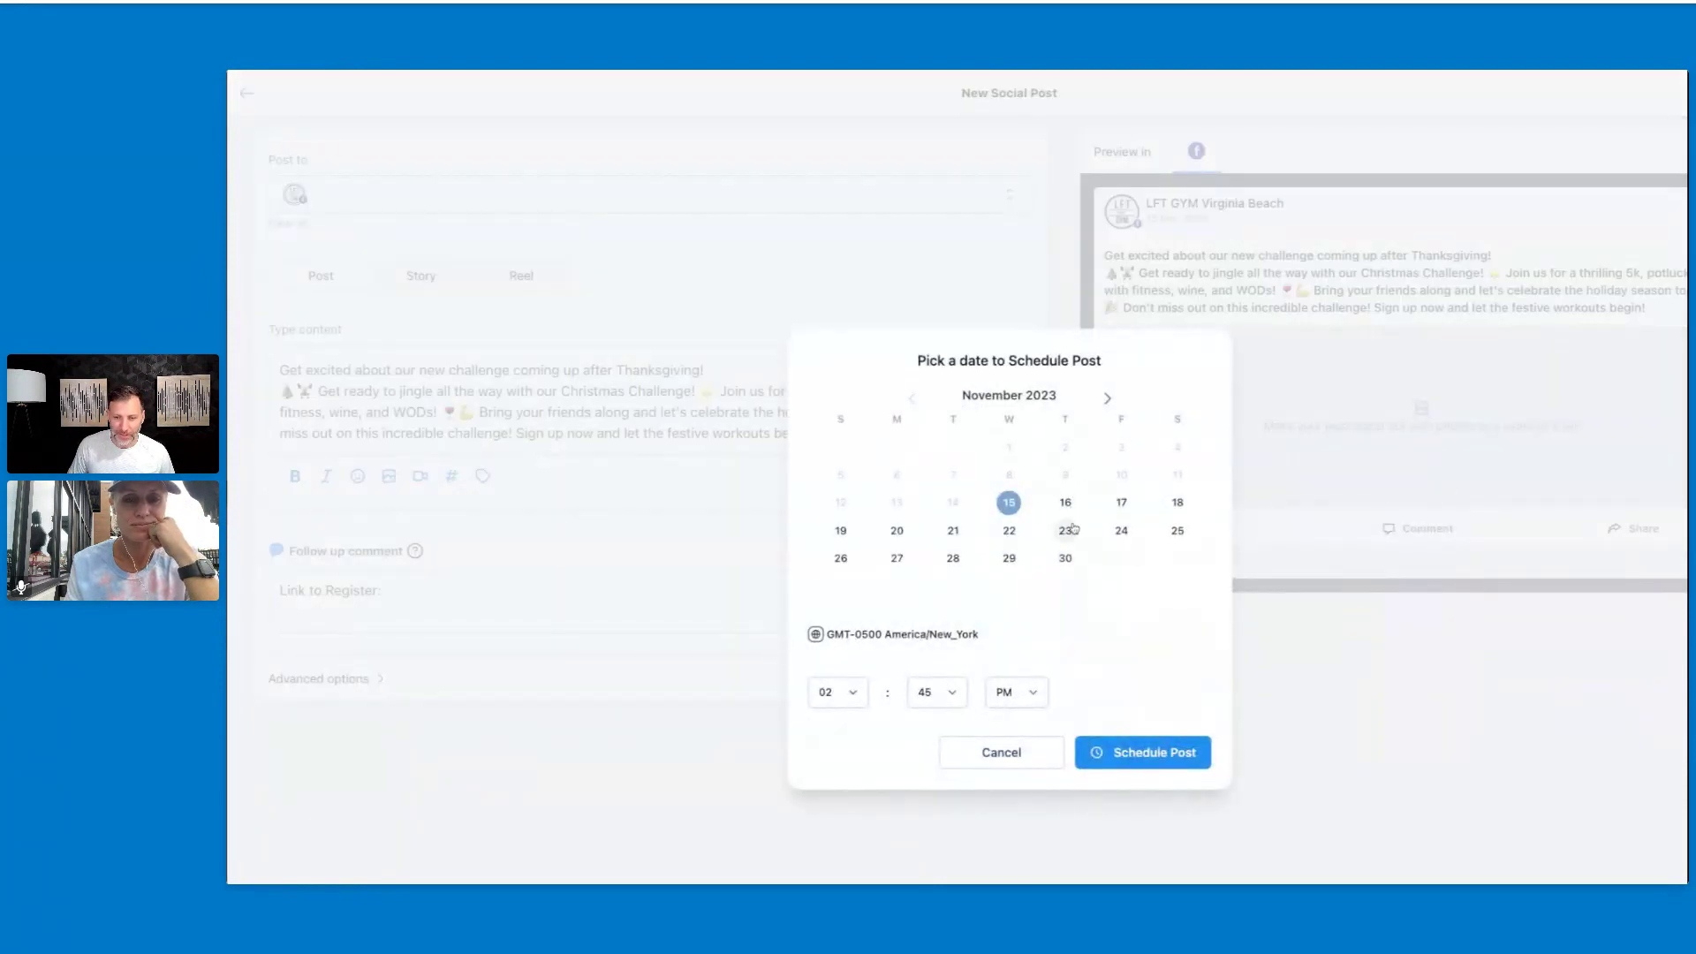
left_click(840, 557)
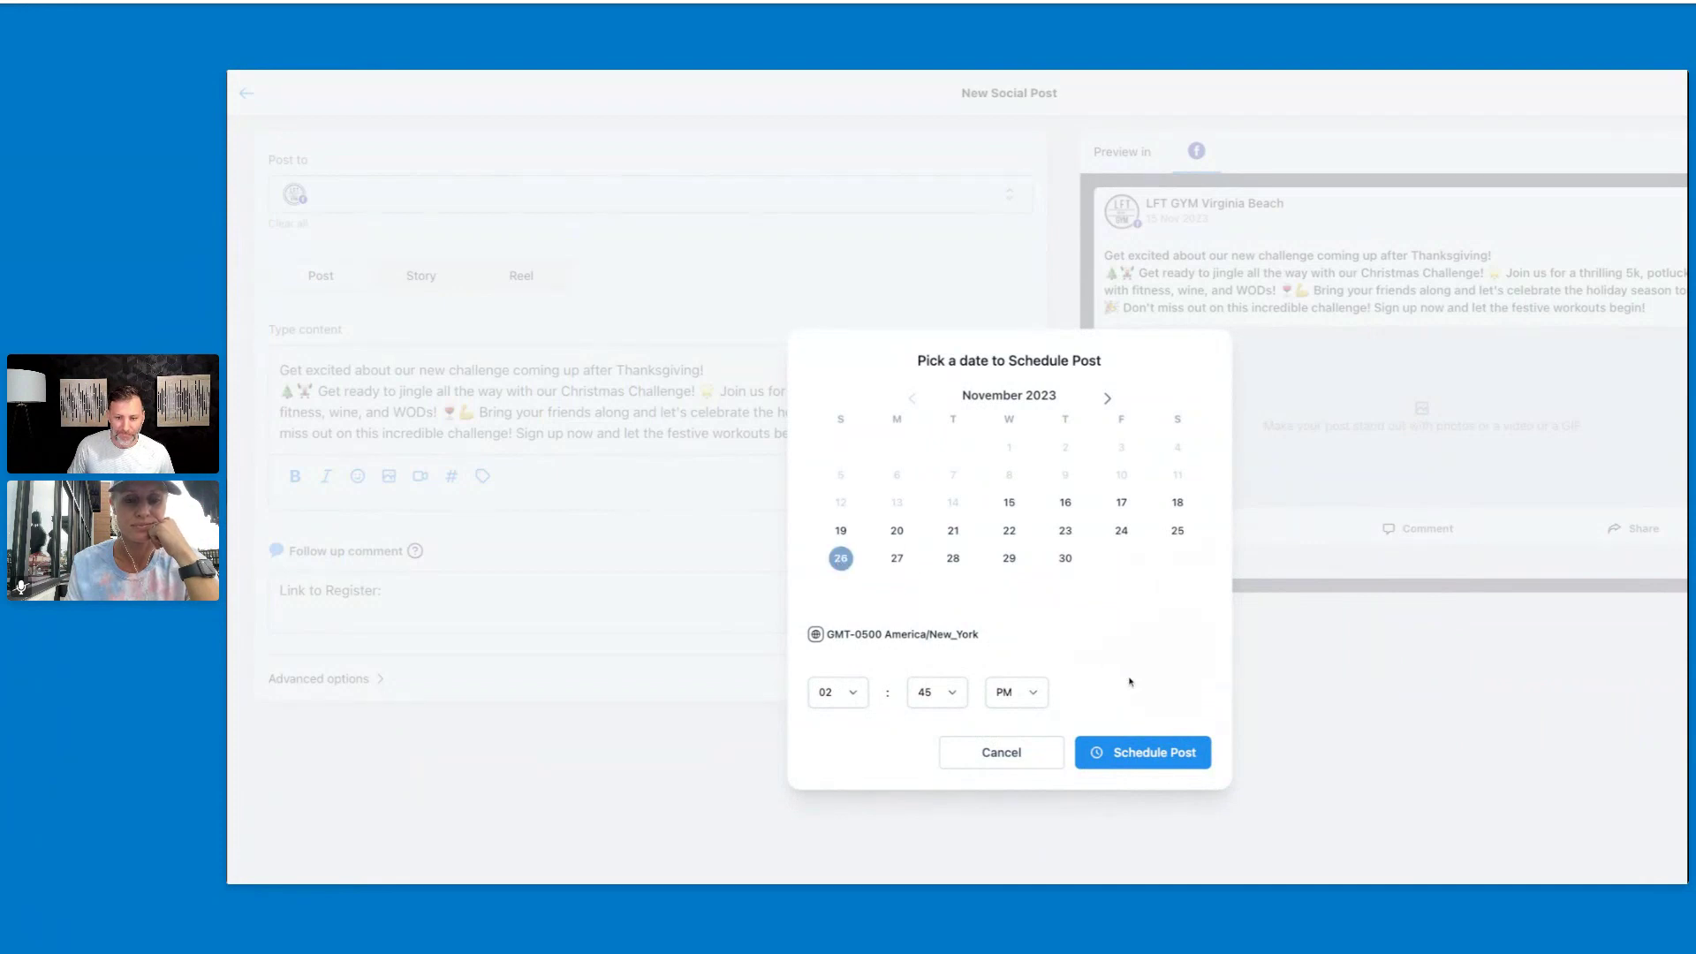
left_click(1160, 761)
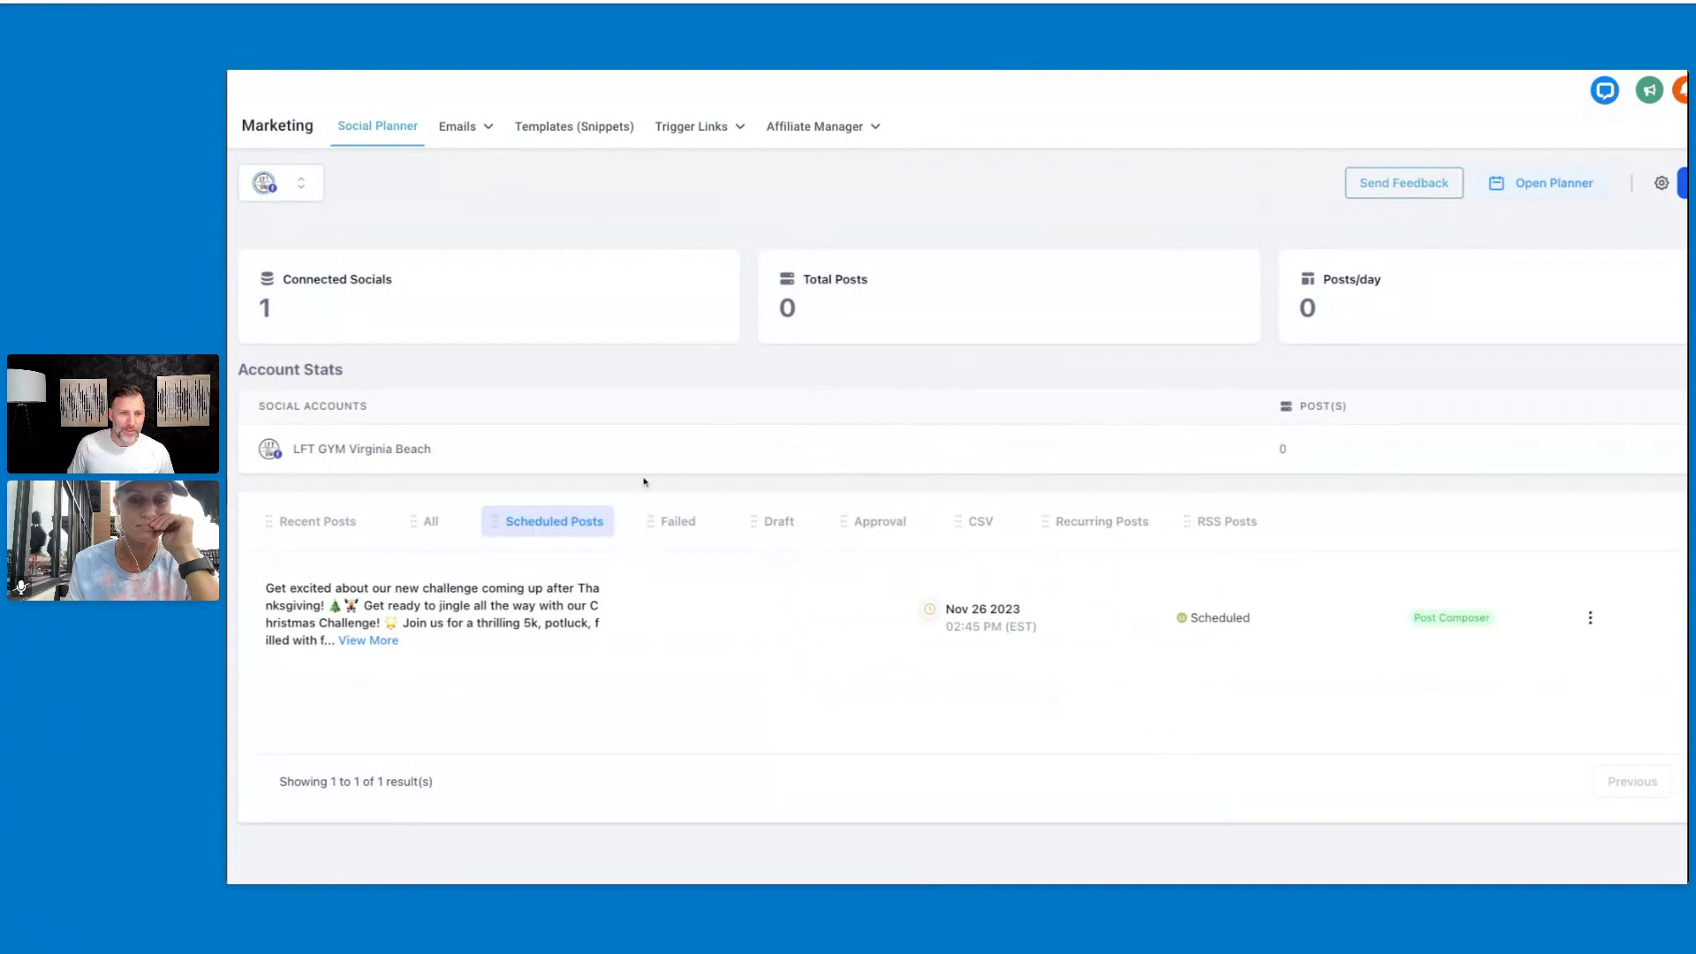
left_click(1556, 183)
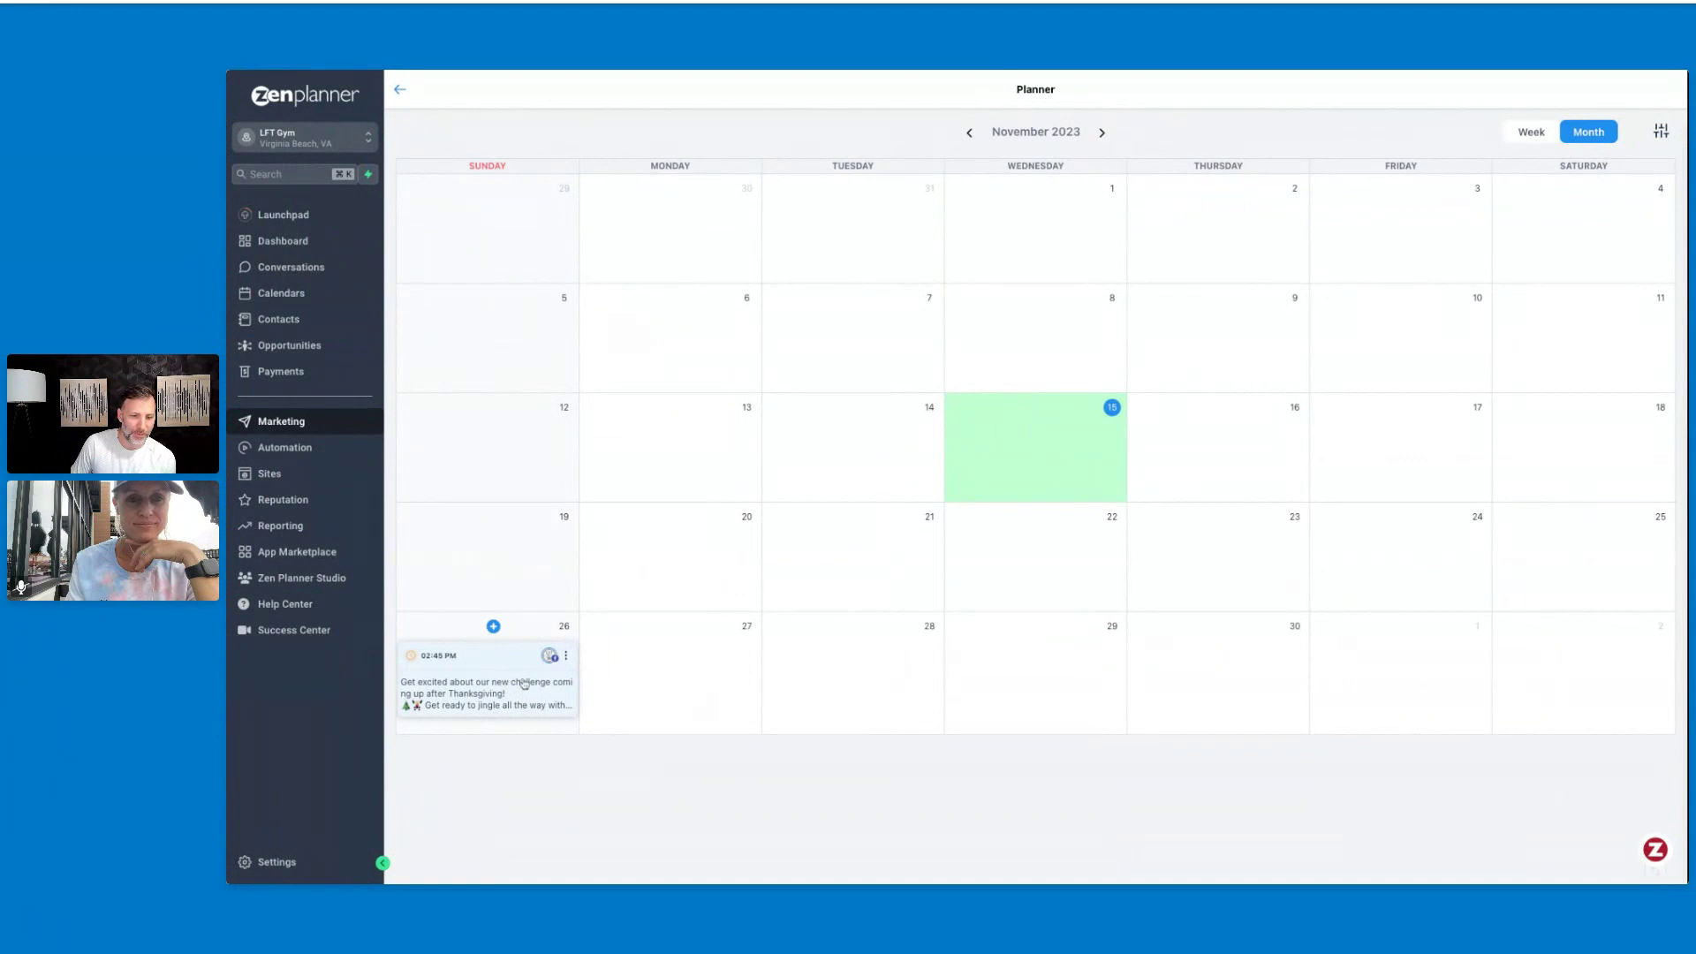
Step: Clone the Christmas Challenge post scheduled for November 26 and schedule the copy for November 30, 2023
left_click(566, 658)
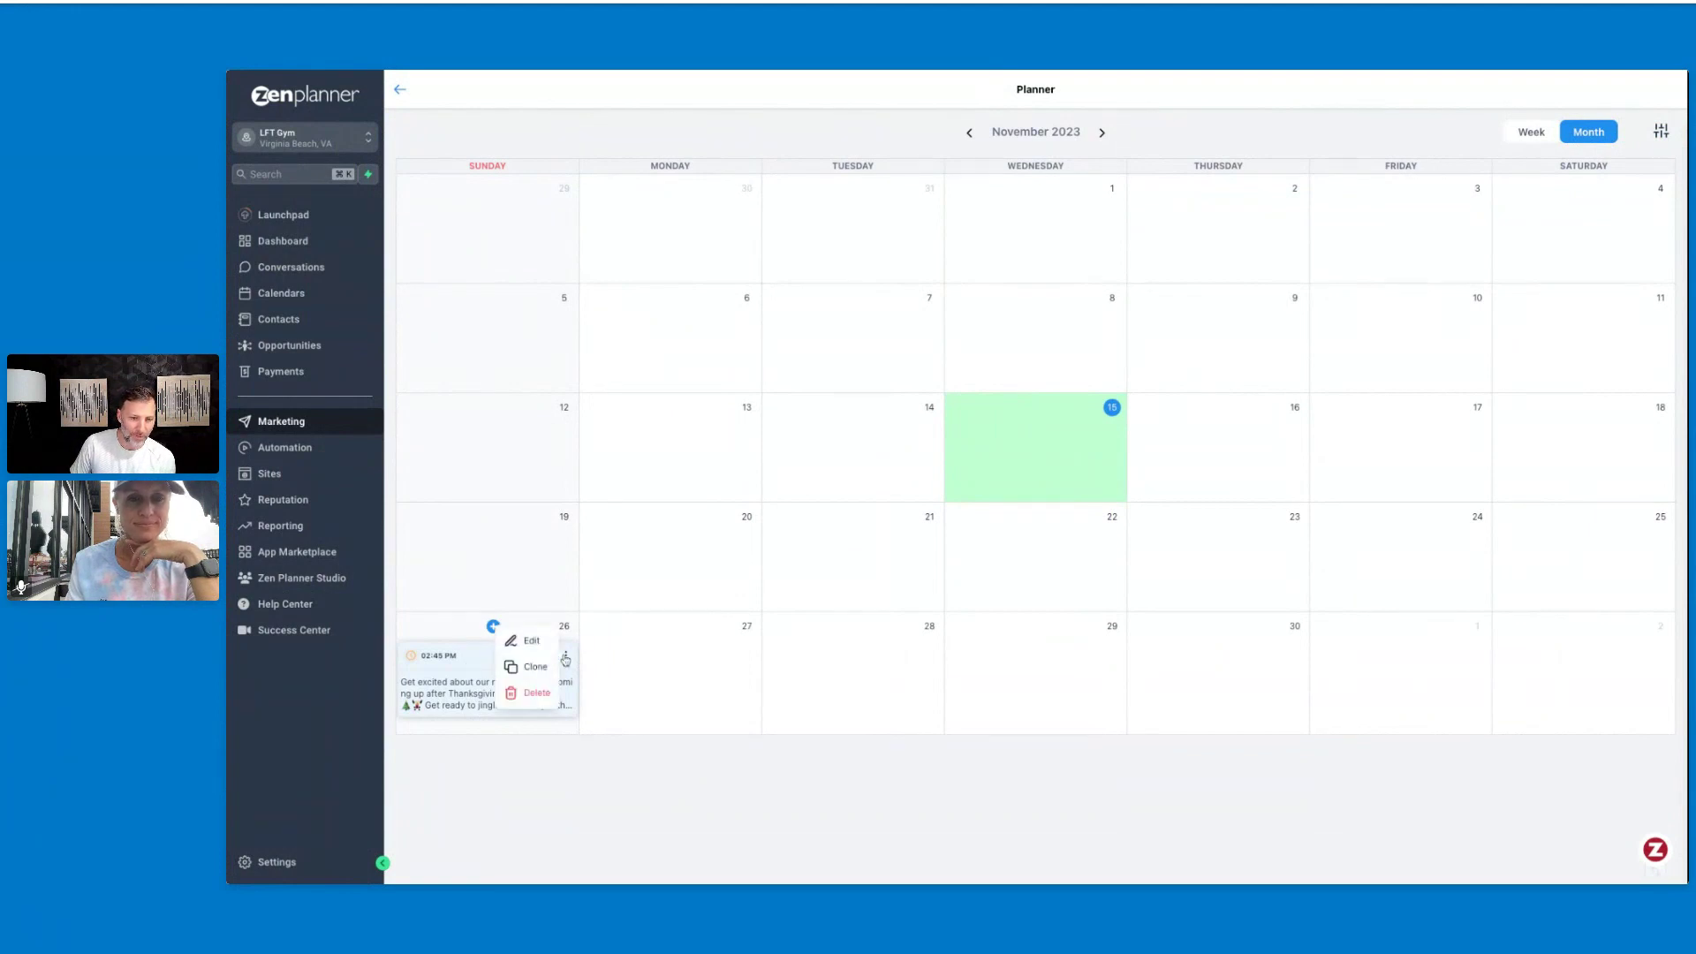
left_click(535, 666)
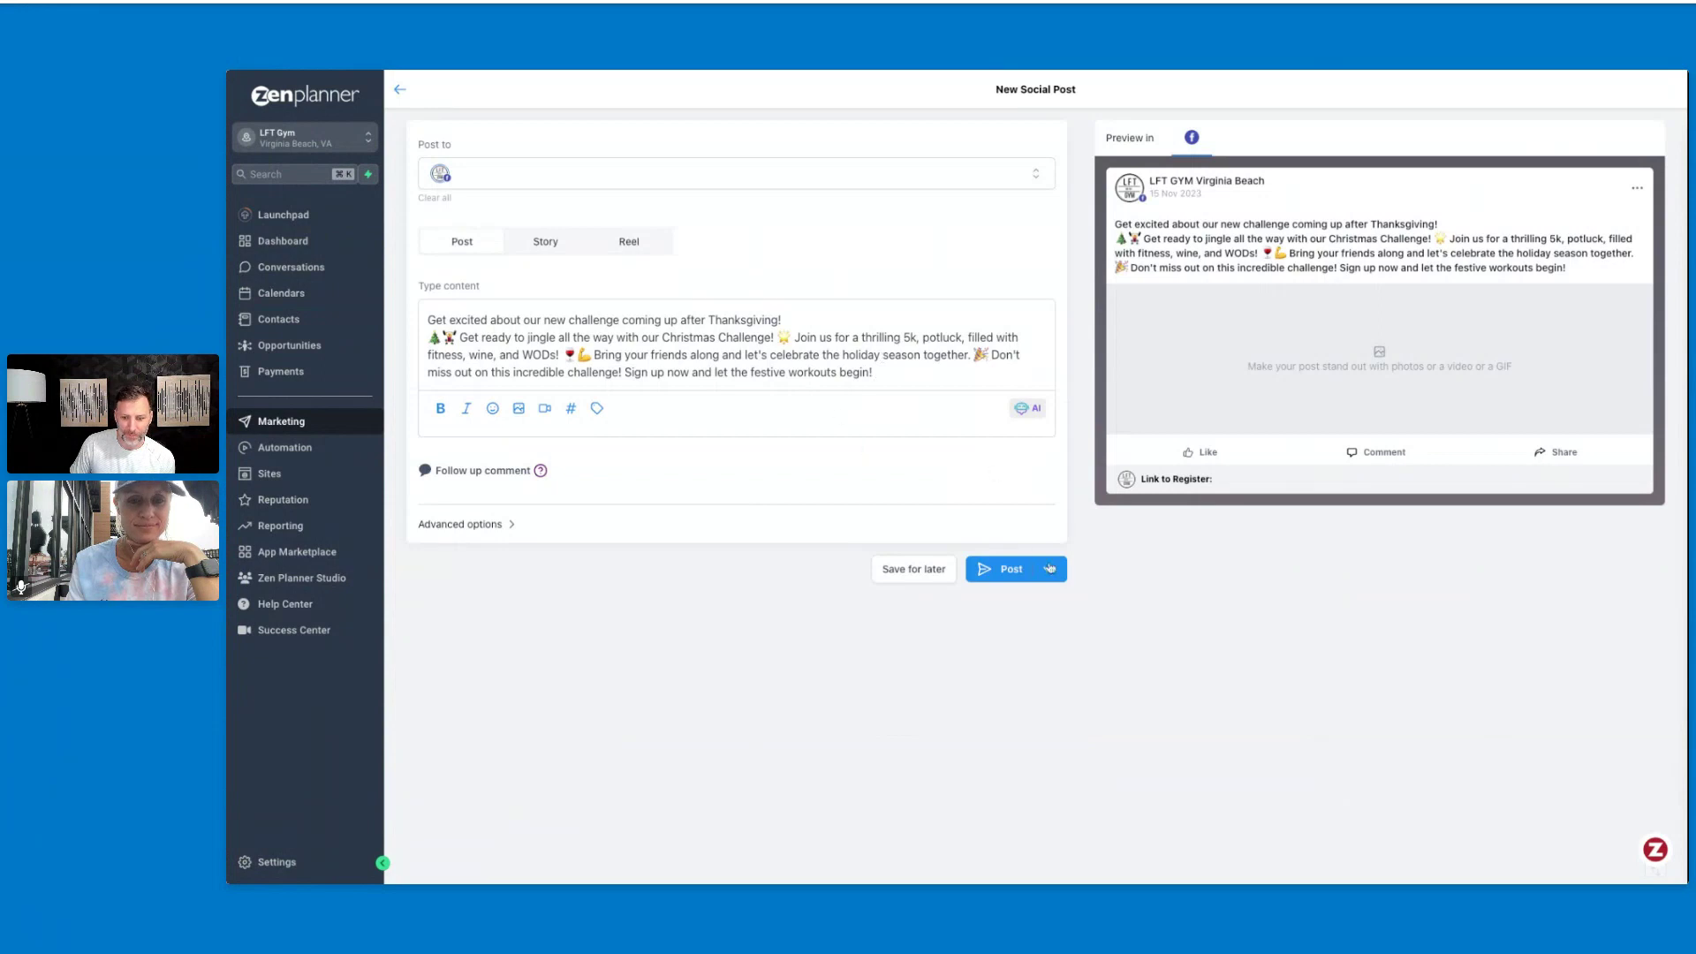
left_click(1049, 568)
left_click(1127, 430)
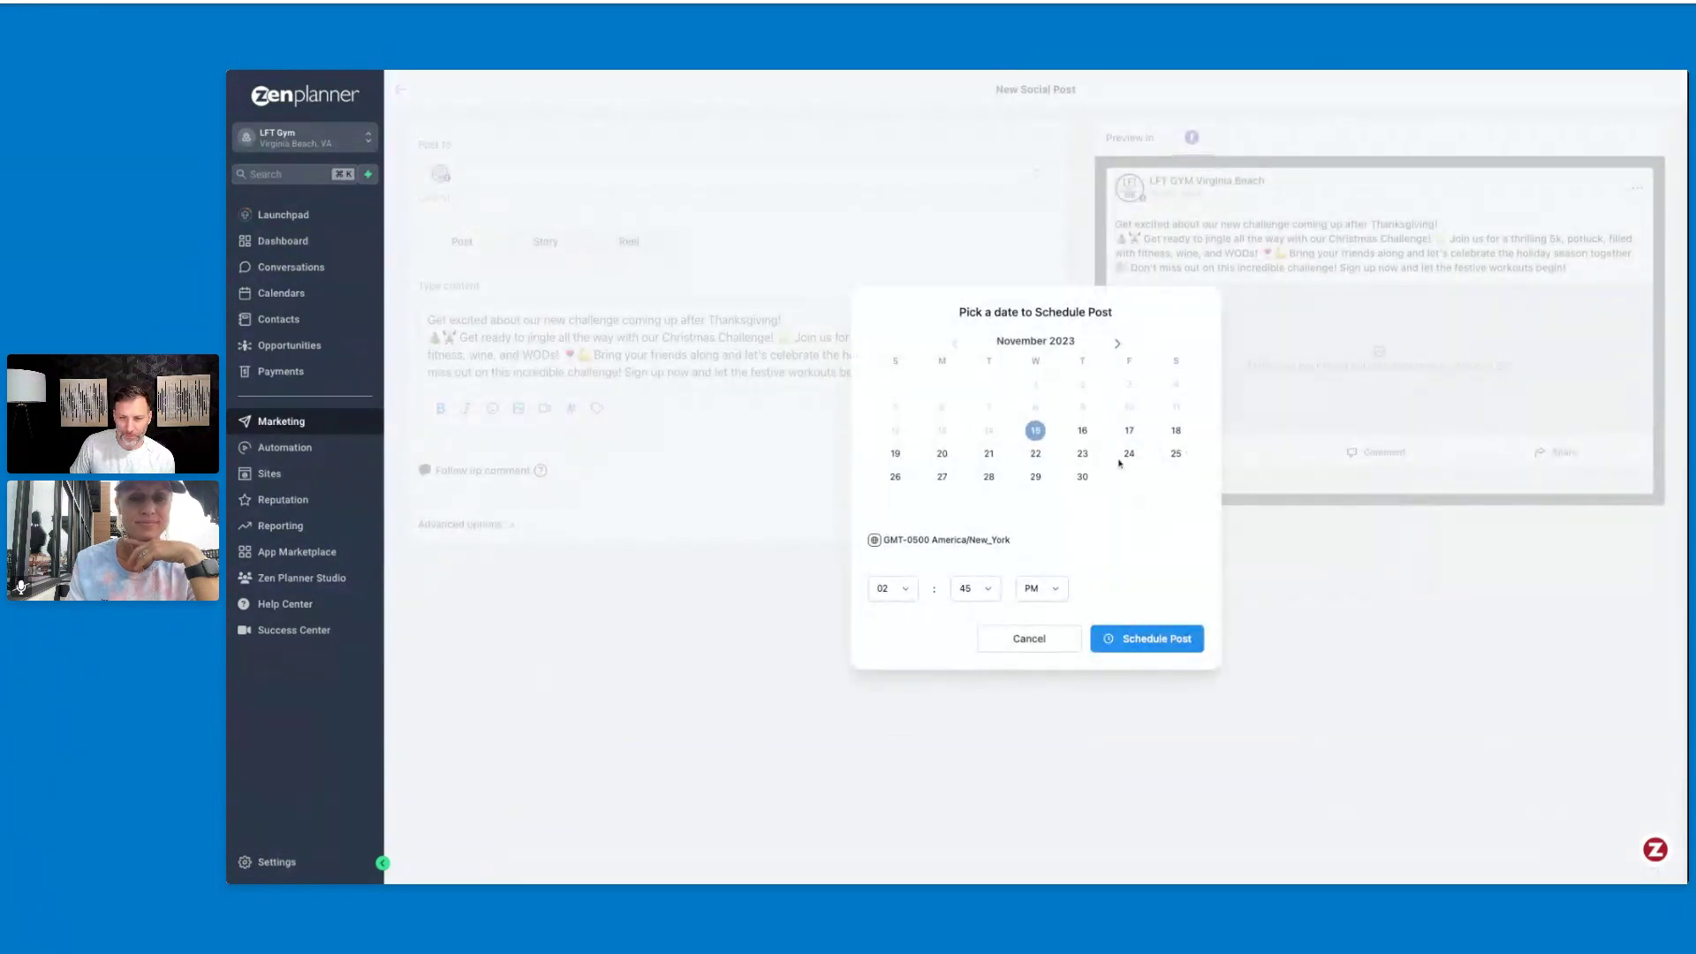
left_click(1082, 477)
left_click(1140, 639)
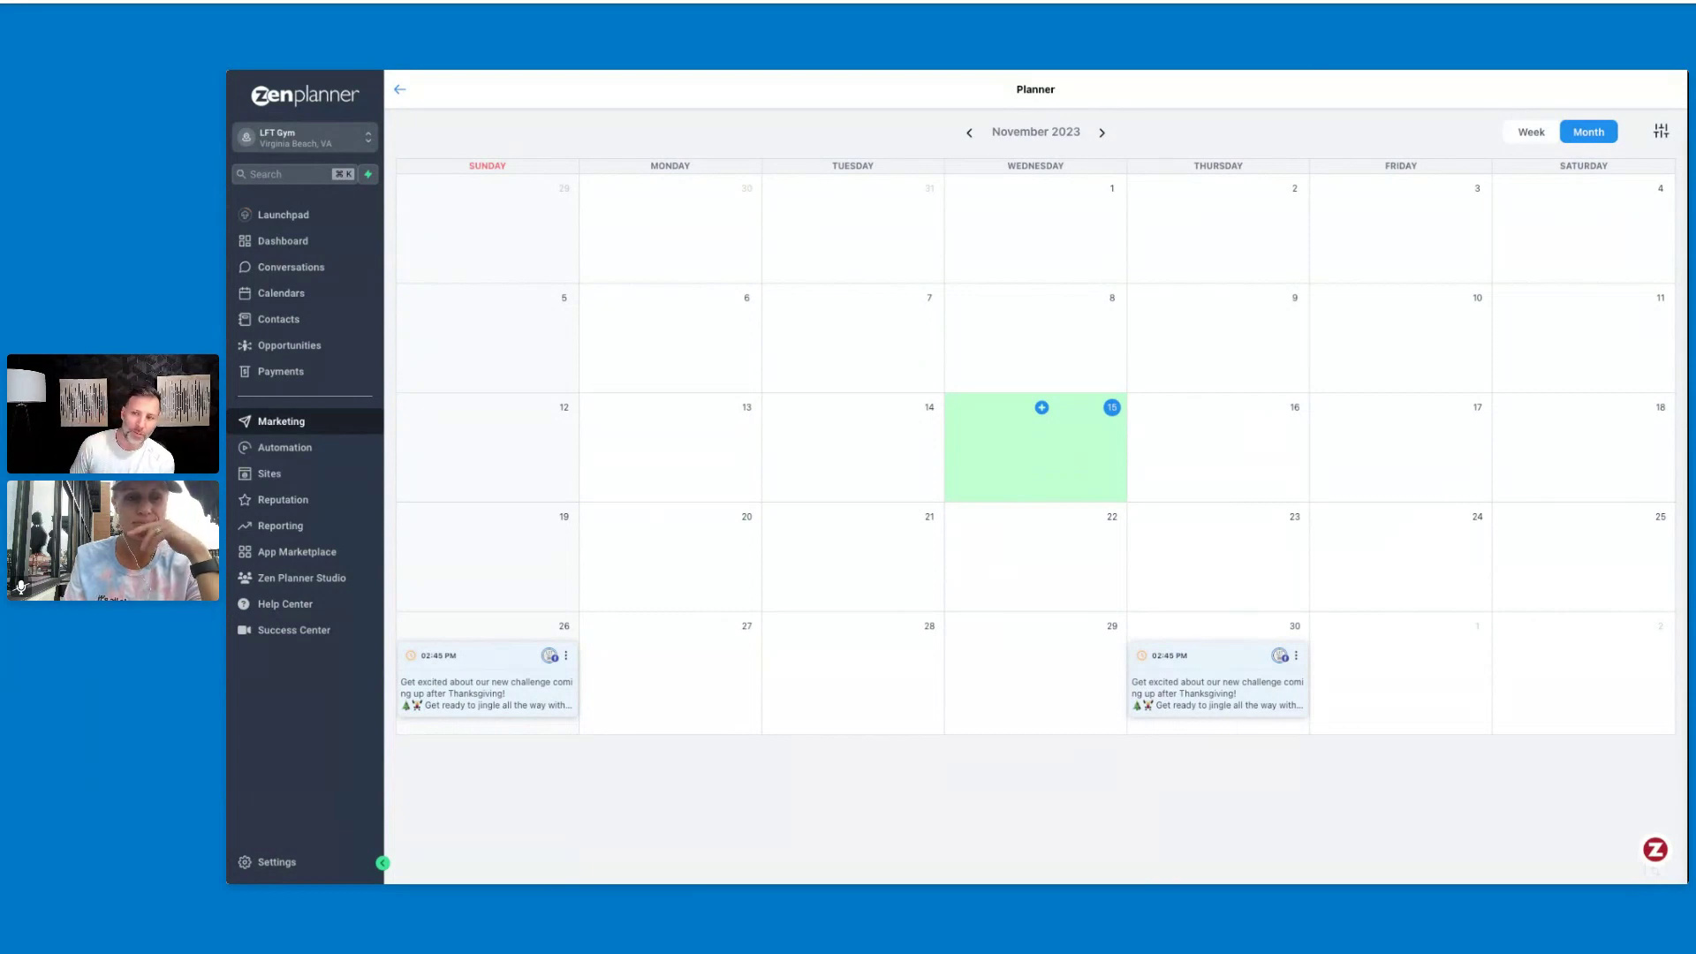
Step: Leave the planner for the approval posts list and draft a new Facebook post for LFT GYM Virginia Beach reading "Test"
left_click(400, 89)
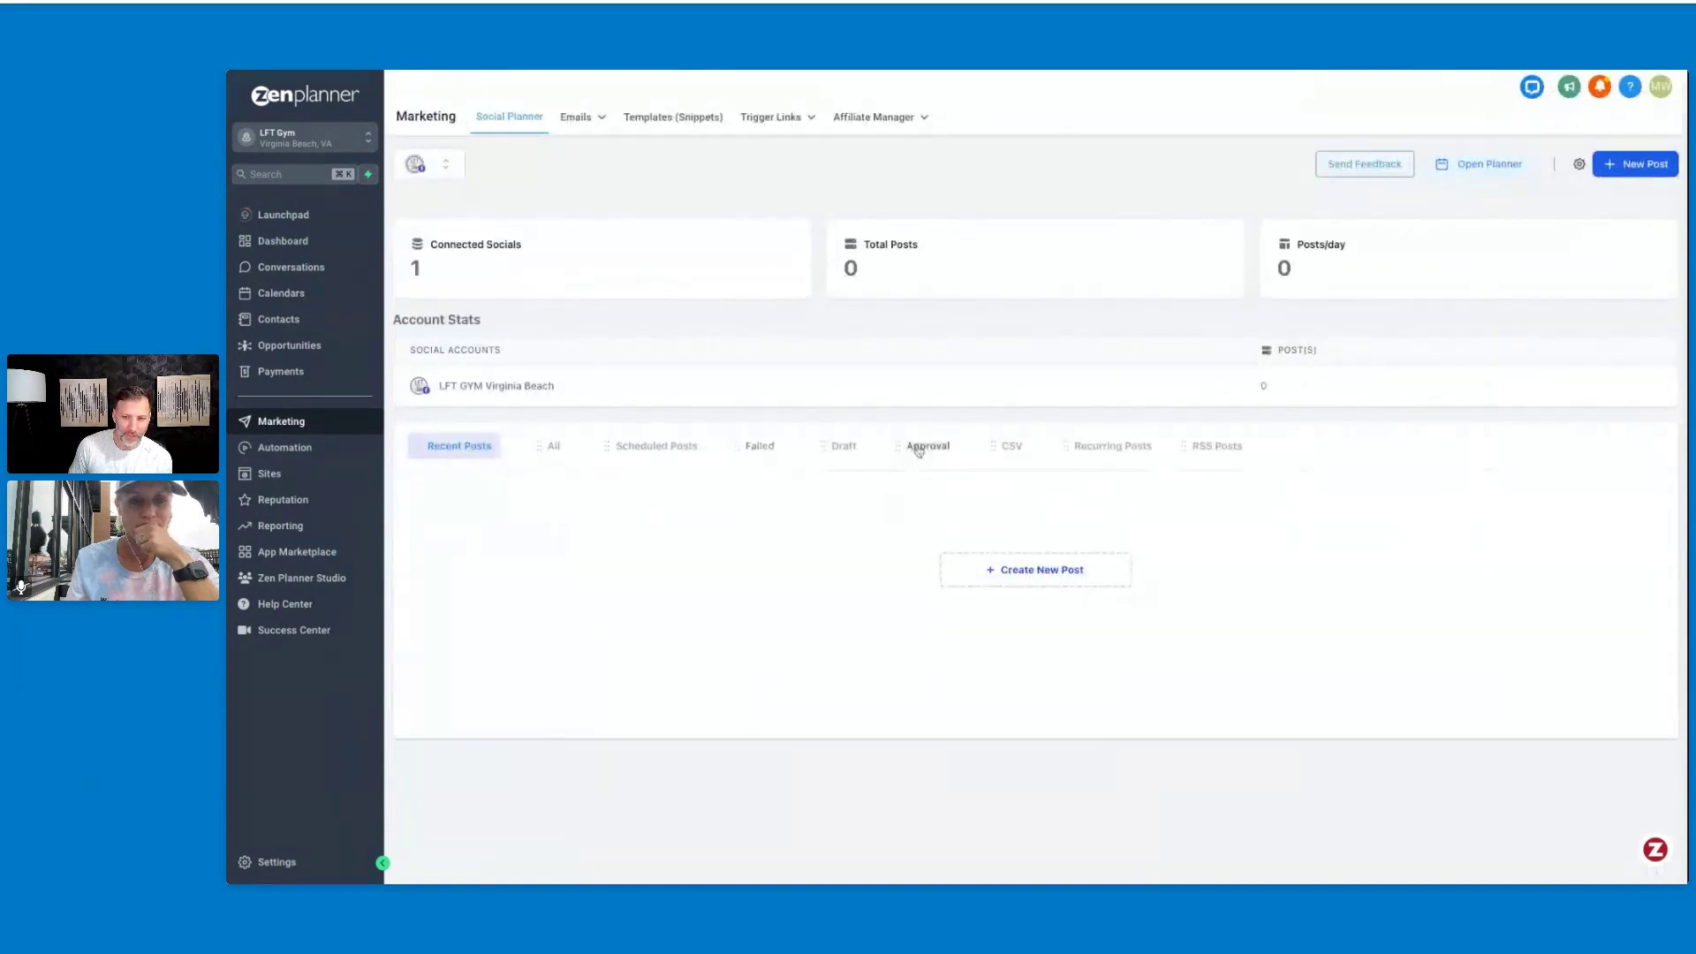
left_click(919, 450)
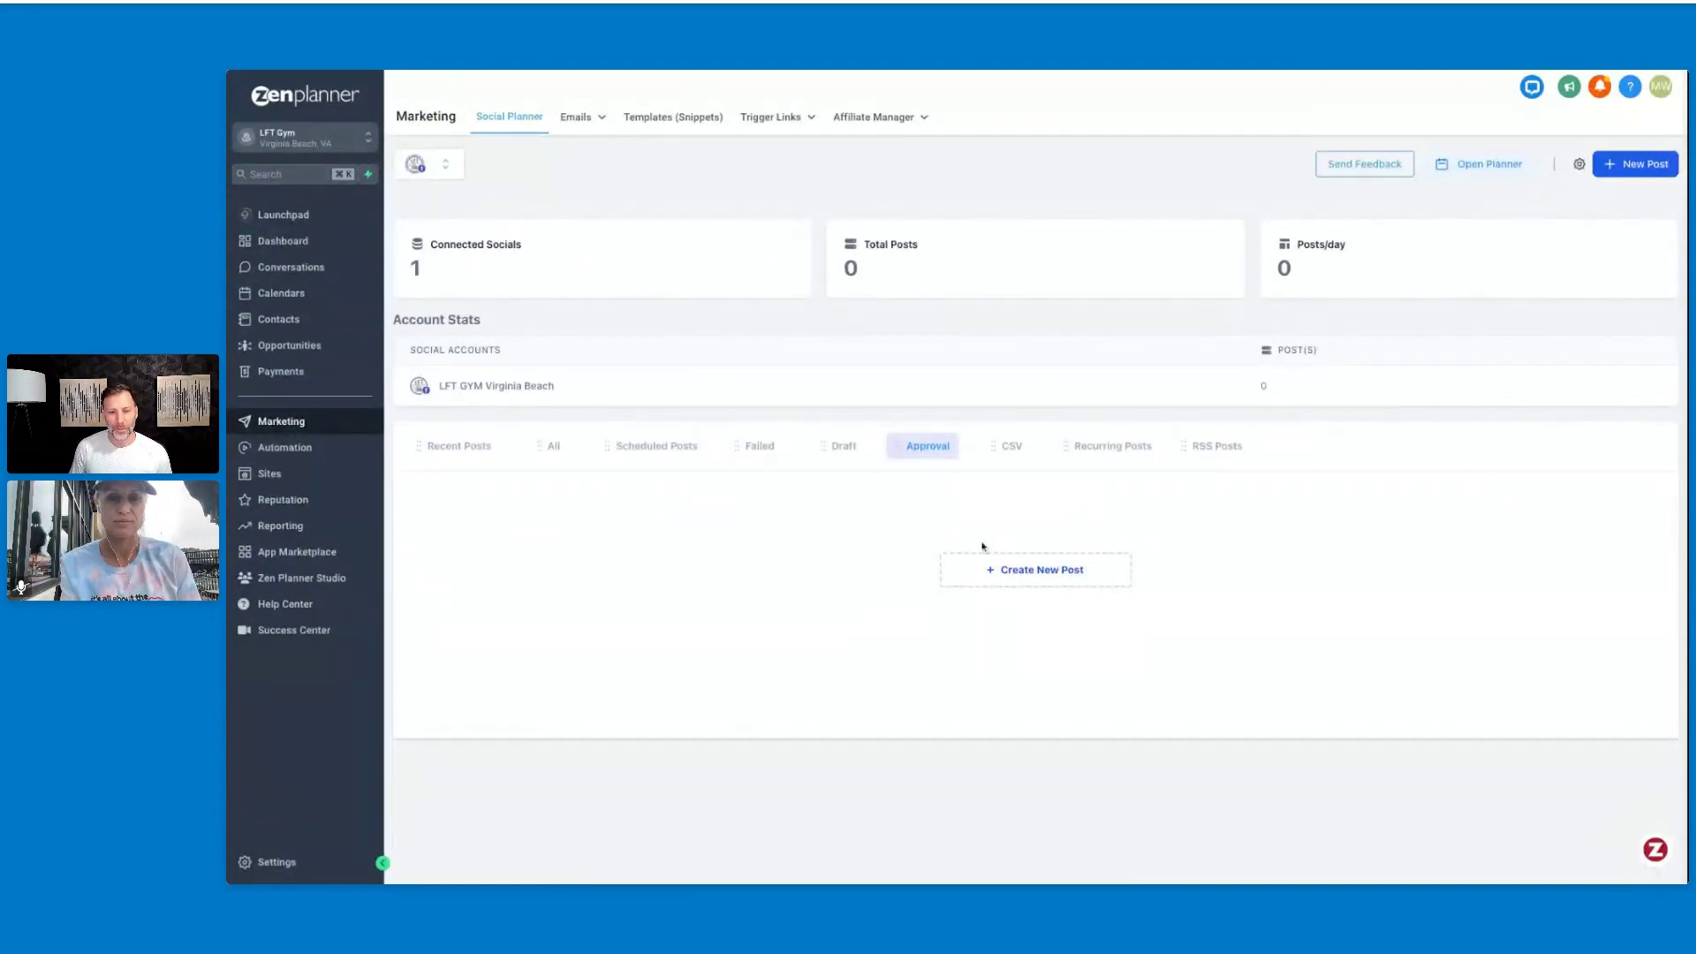
left_click(1627, 161)
left_click(1589, 198)
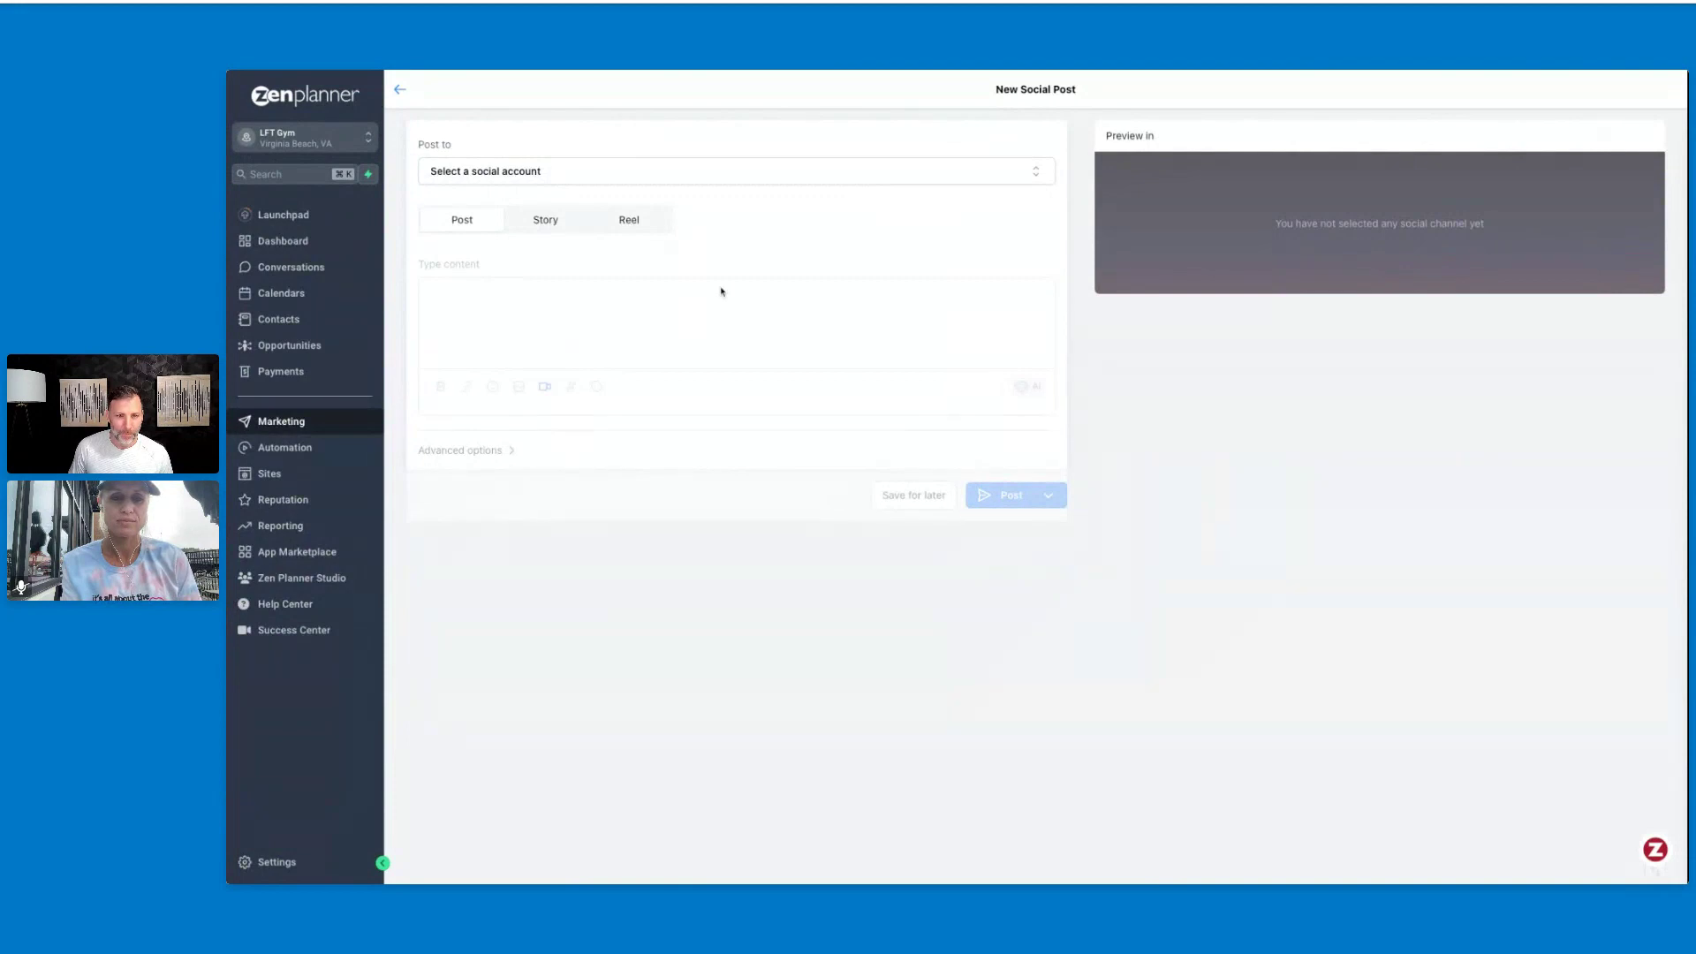
left_click(595, 182)
left_click(441, 379)
left_click(855, 341)
type("Test")
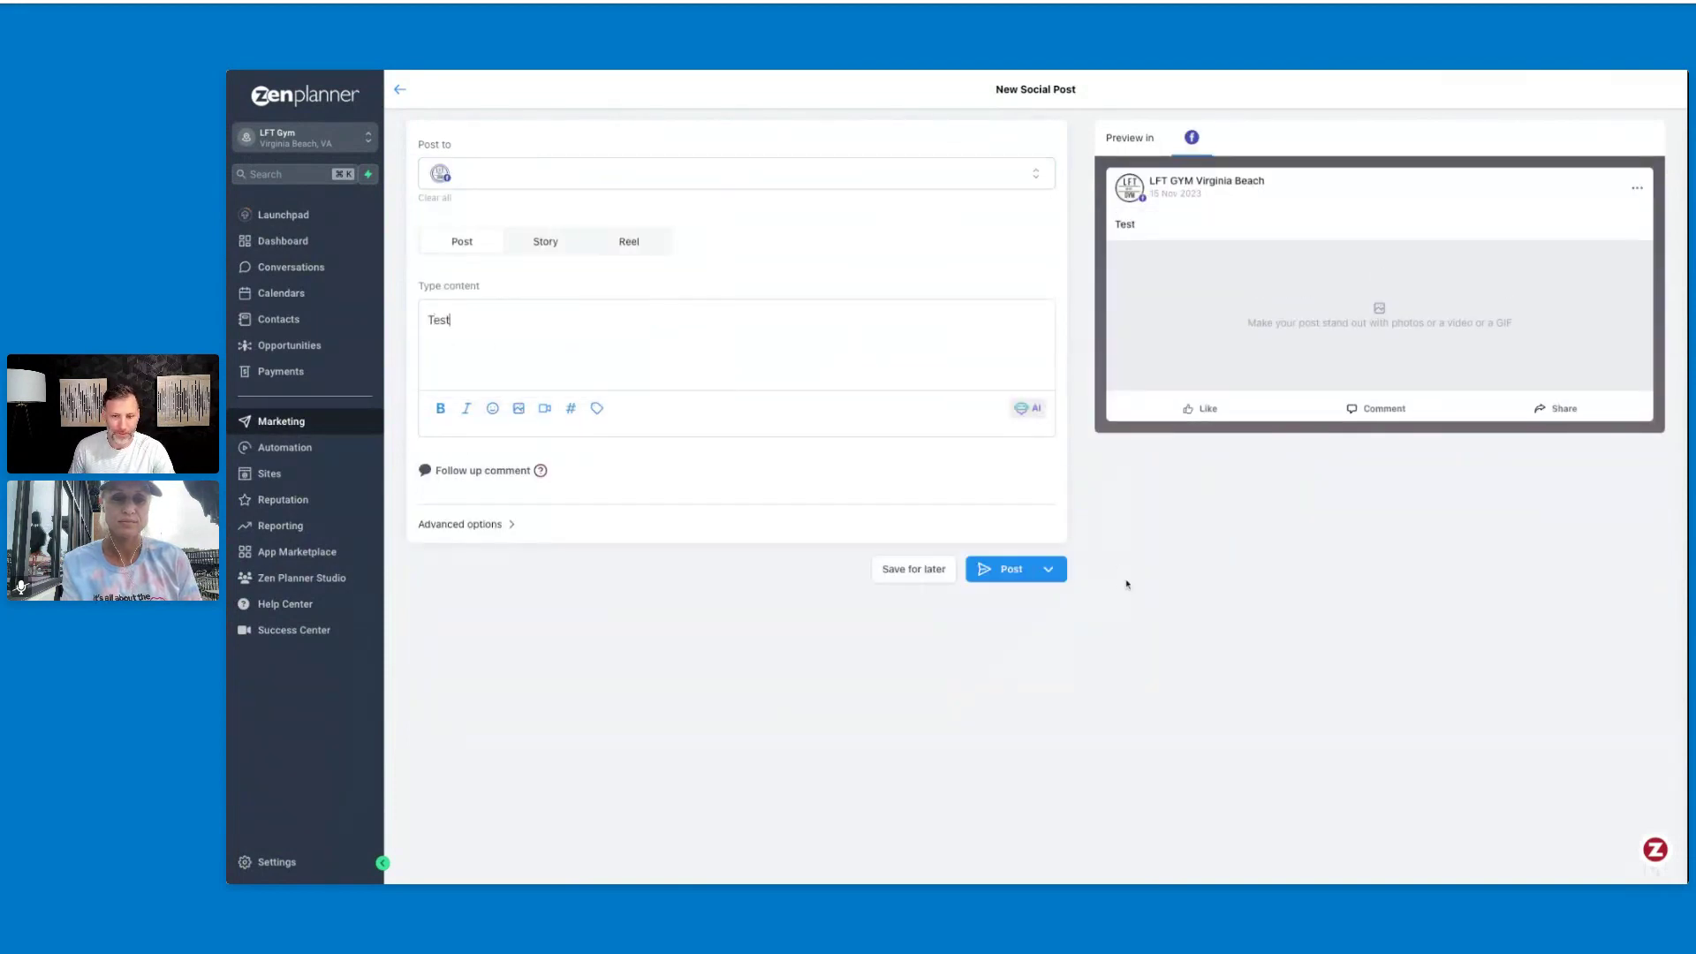
Step: Schedule the test post for November 23, 2023 and send it for approval with an approver selected
left_click(1046, 572)
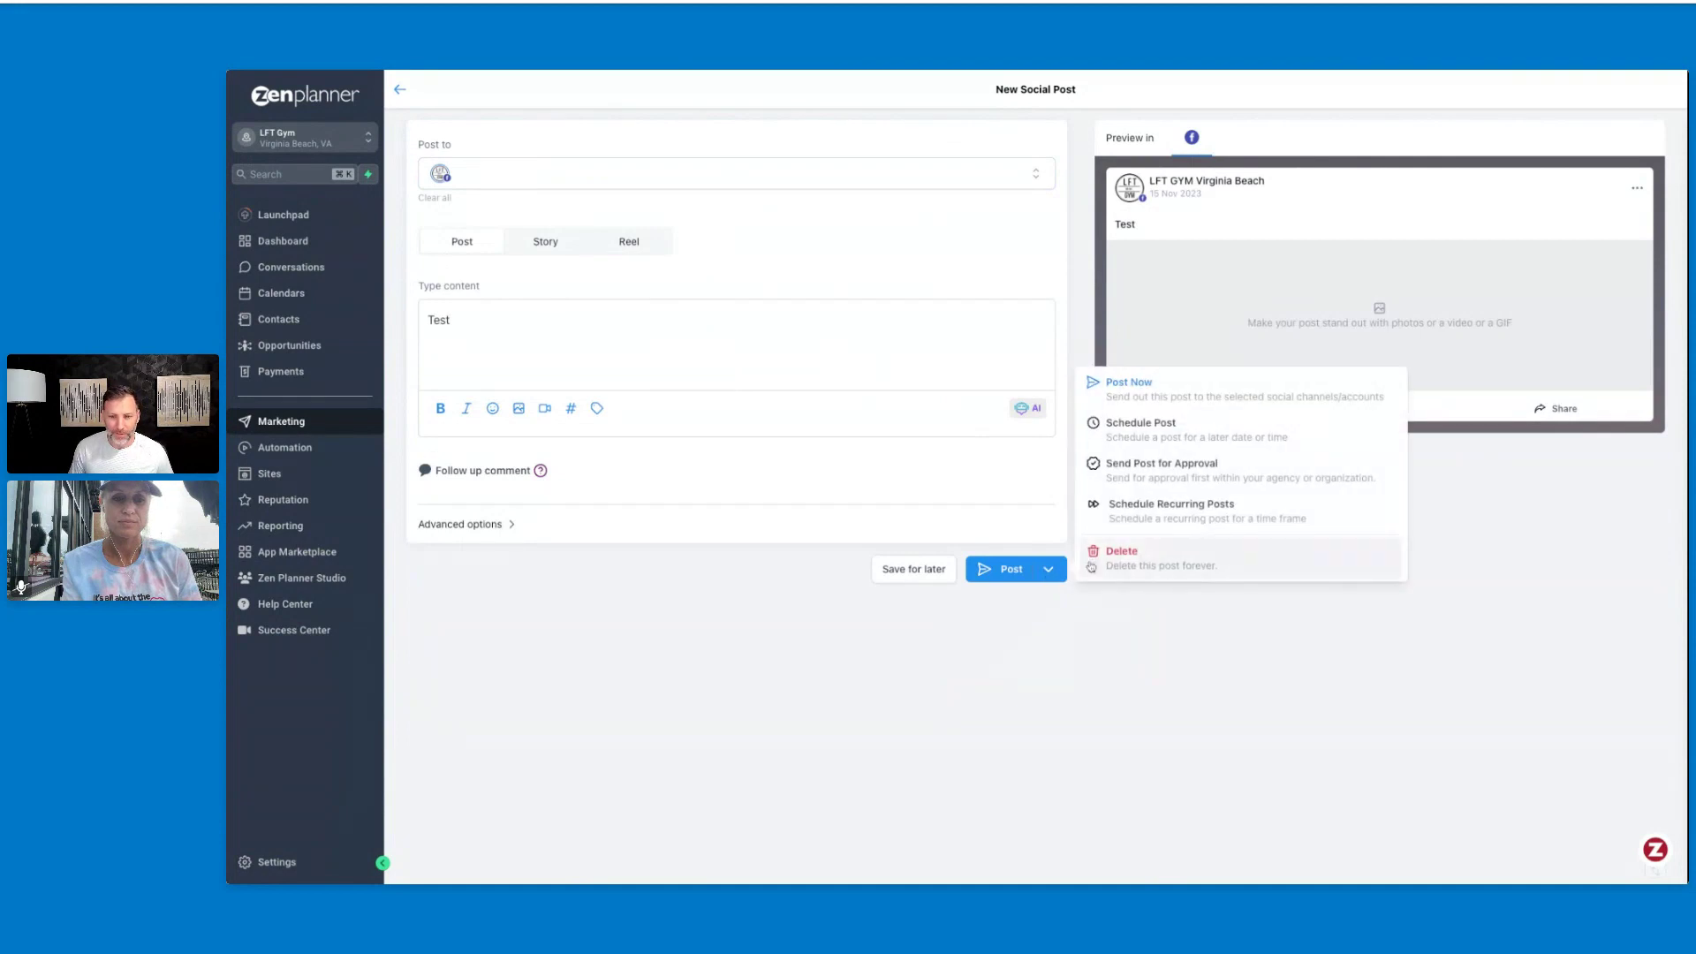
left_click(1225, 477)
left_click(1071, 427)
left_click(1107, 700)
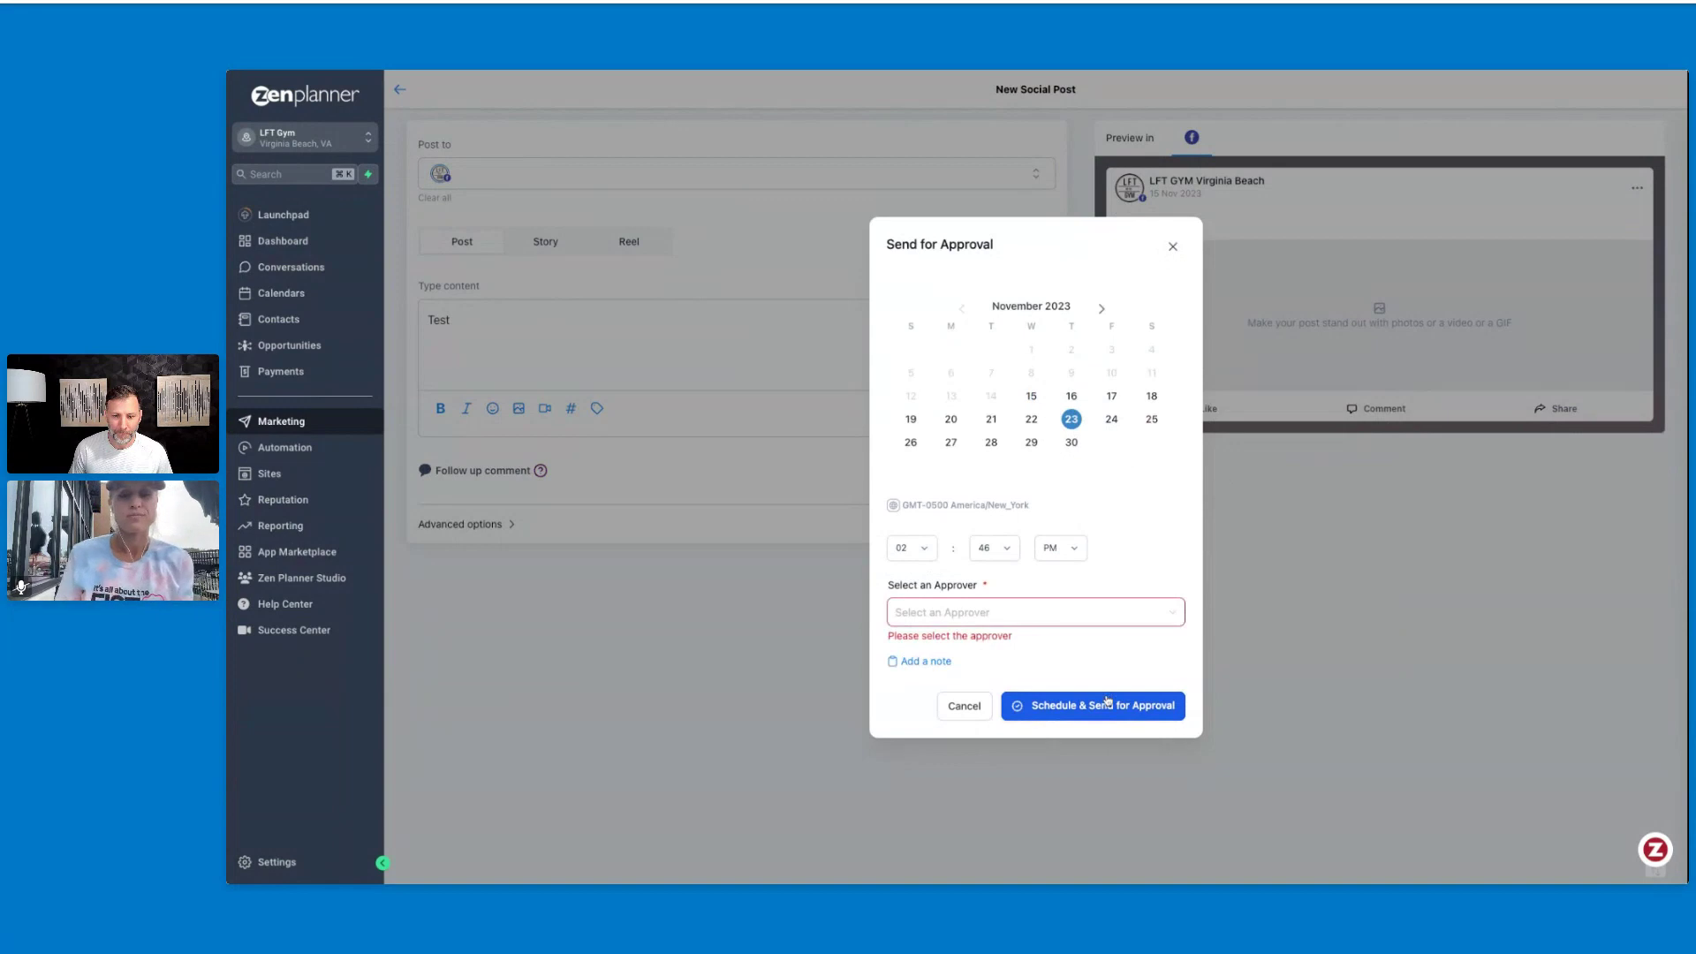
left_click(996, 619)
left_click(968, 669)
left_click(1095, 703)
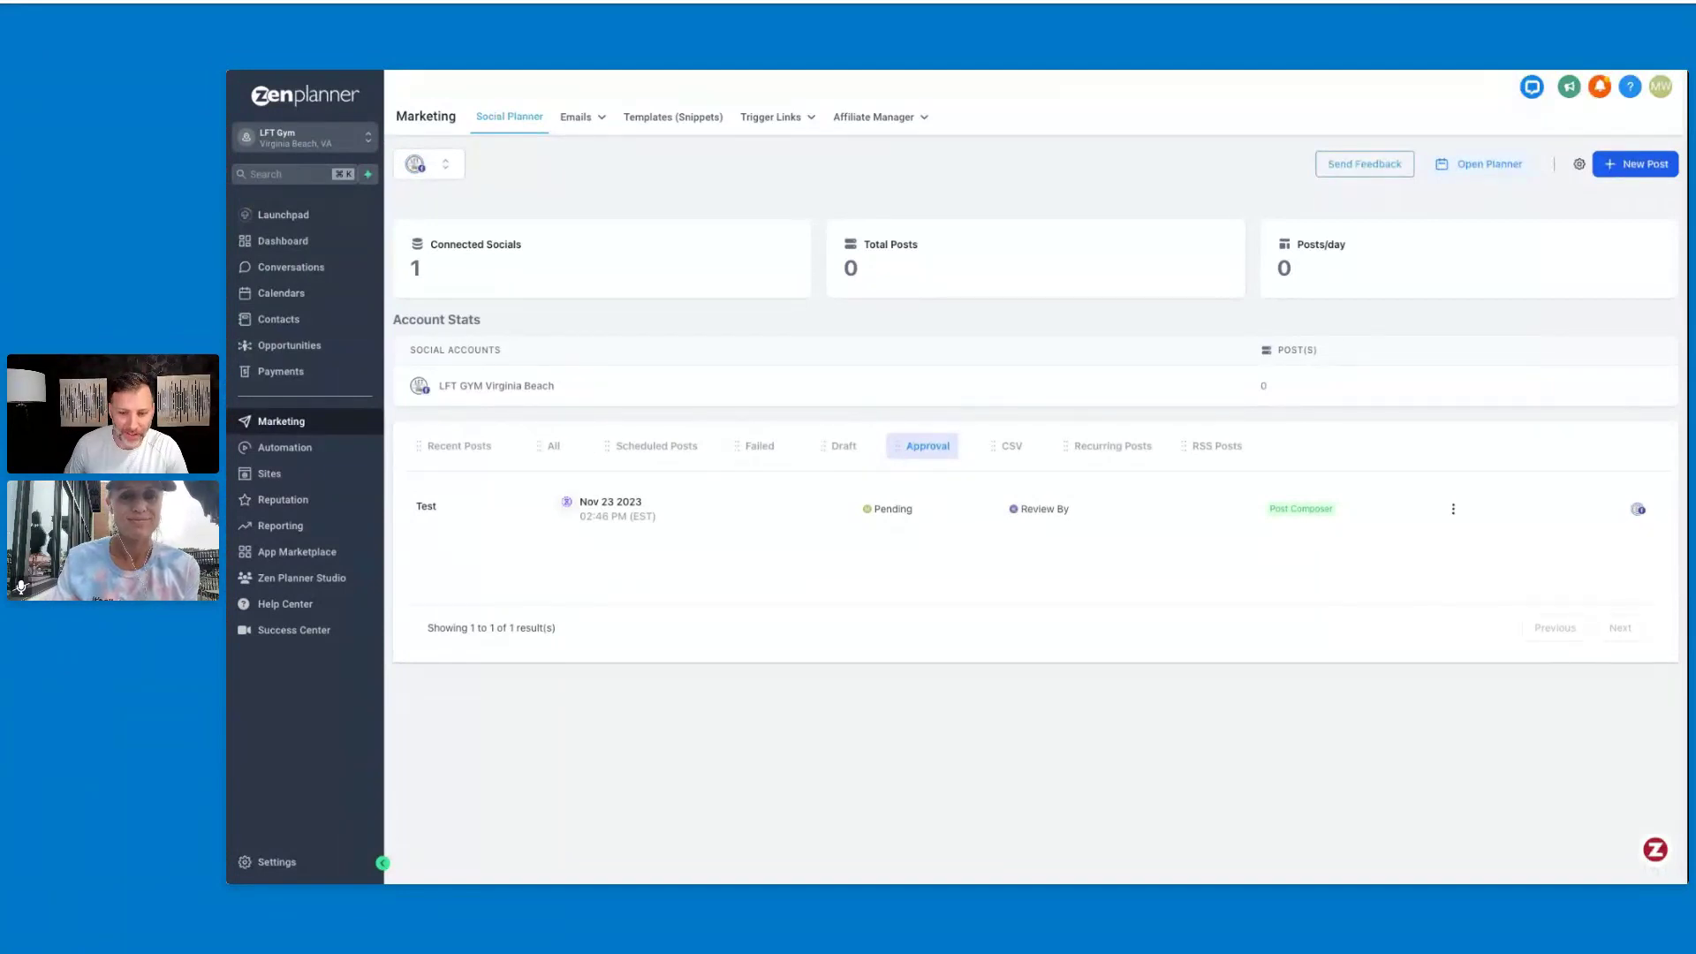
Step: Check the test post's status and available actions in the approval list, and view the CSV posts list
mouse_move(870, 510)
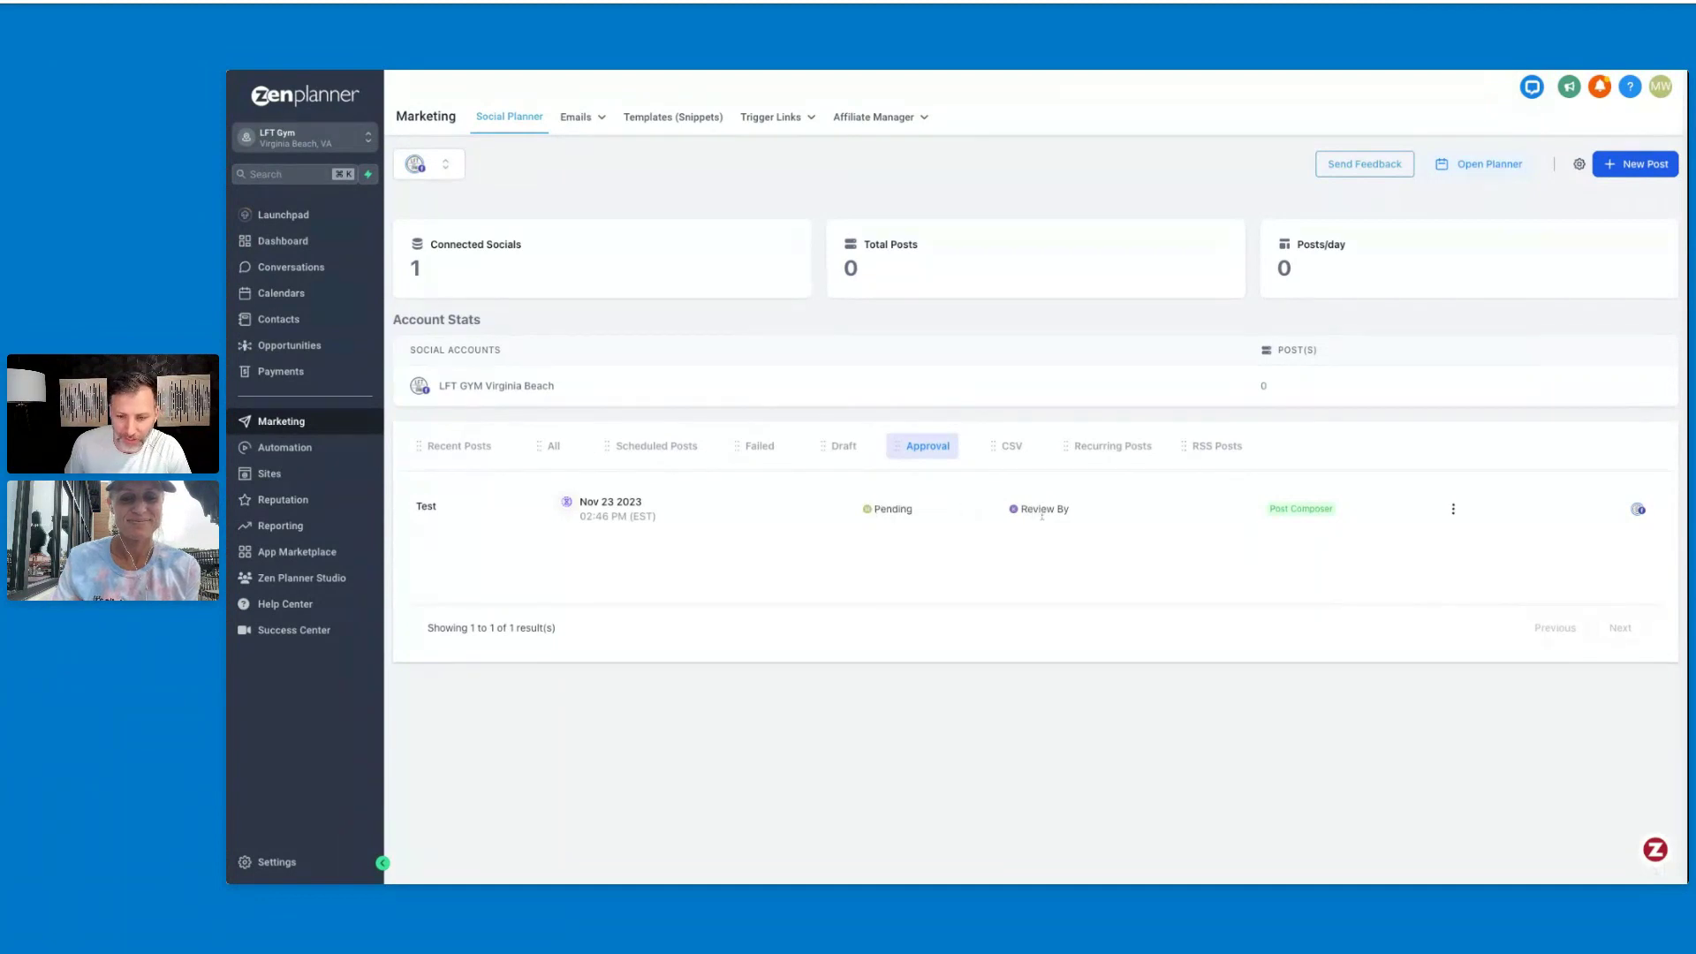
left_click(1453, 509)
left_click(865, 492)
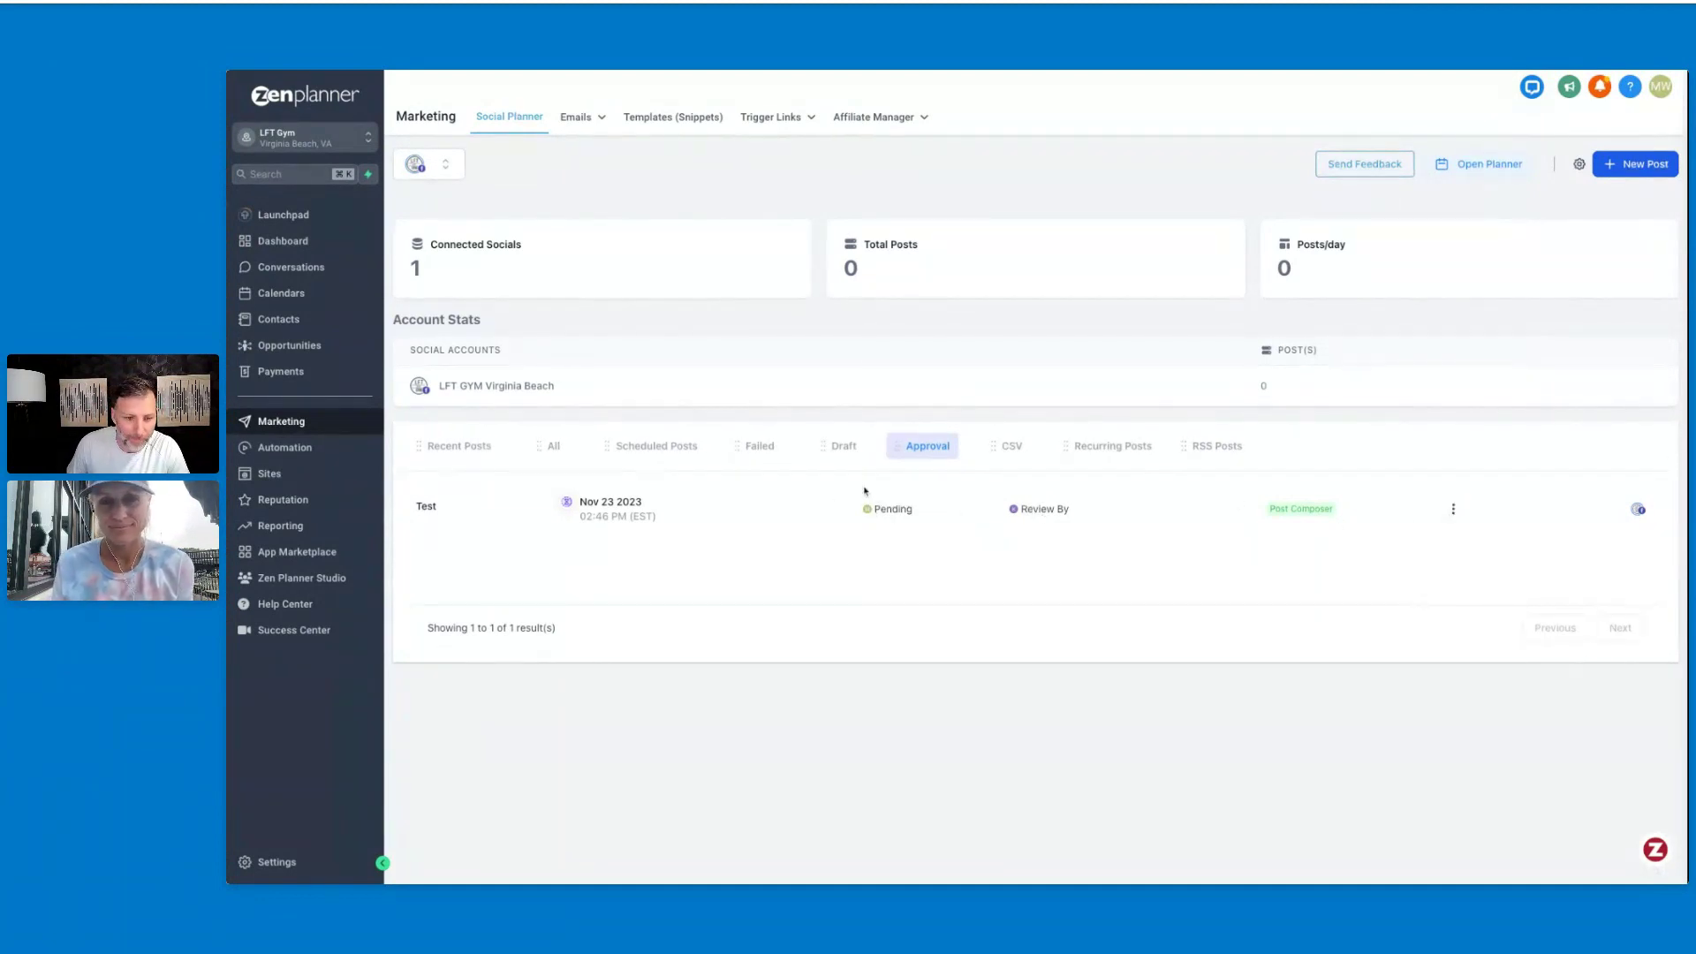
left_click(1022, 451)
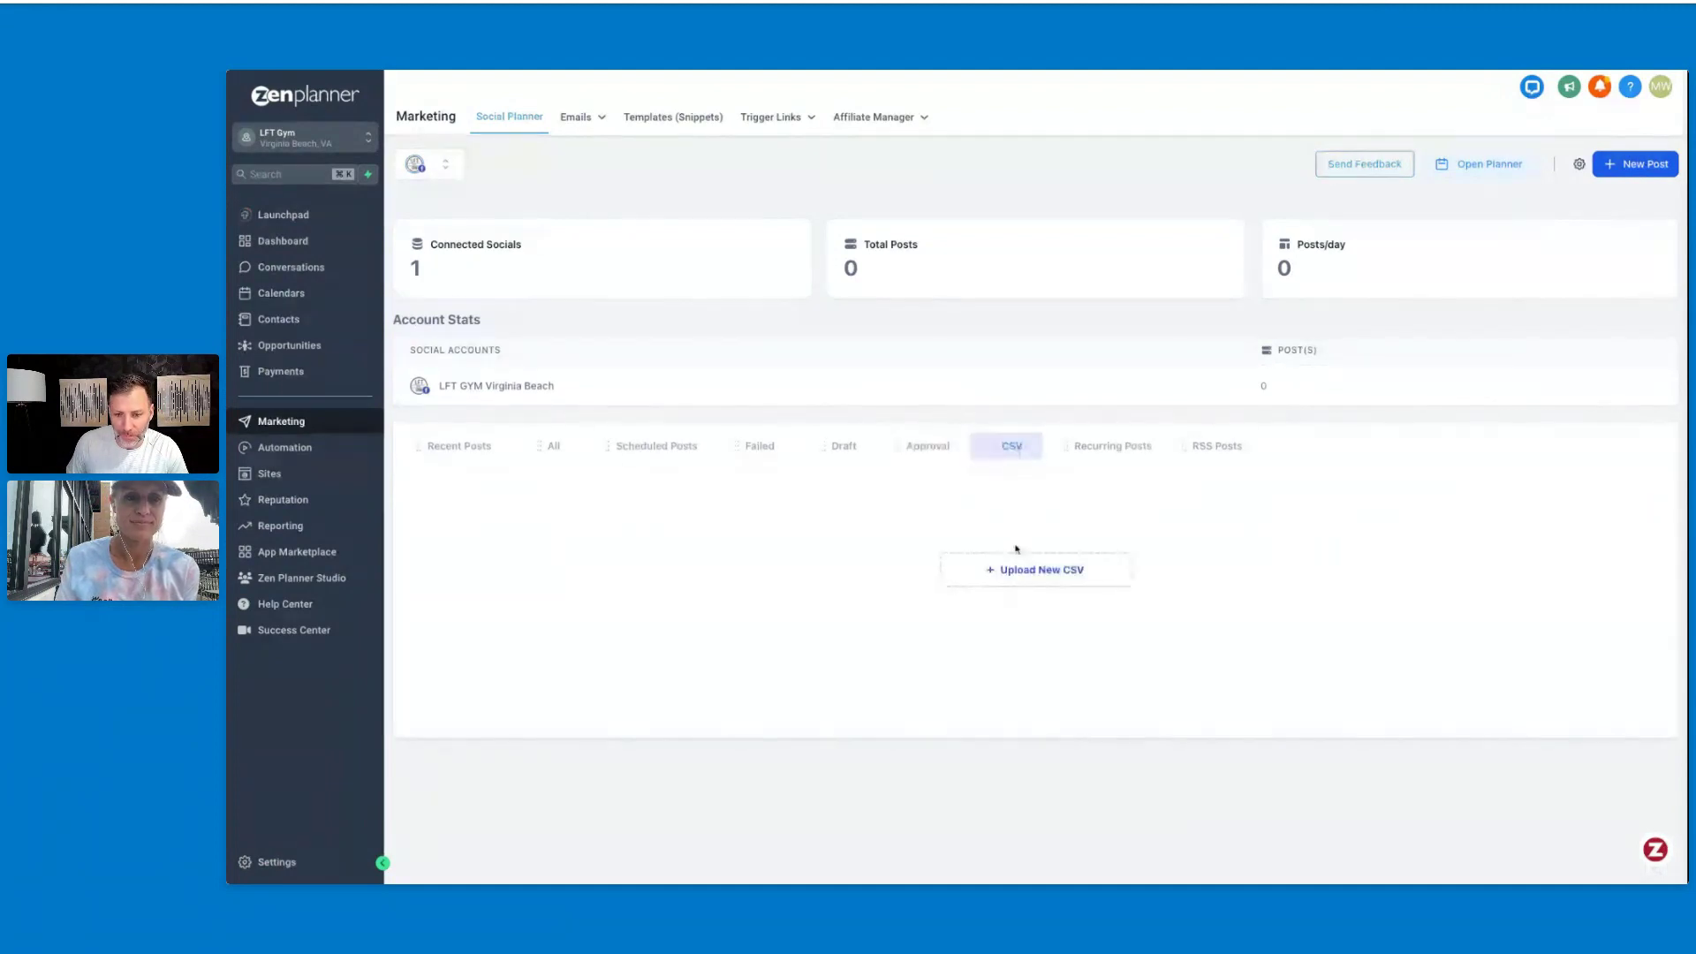